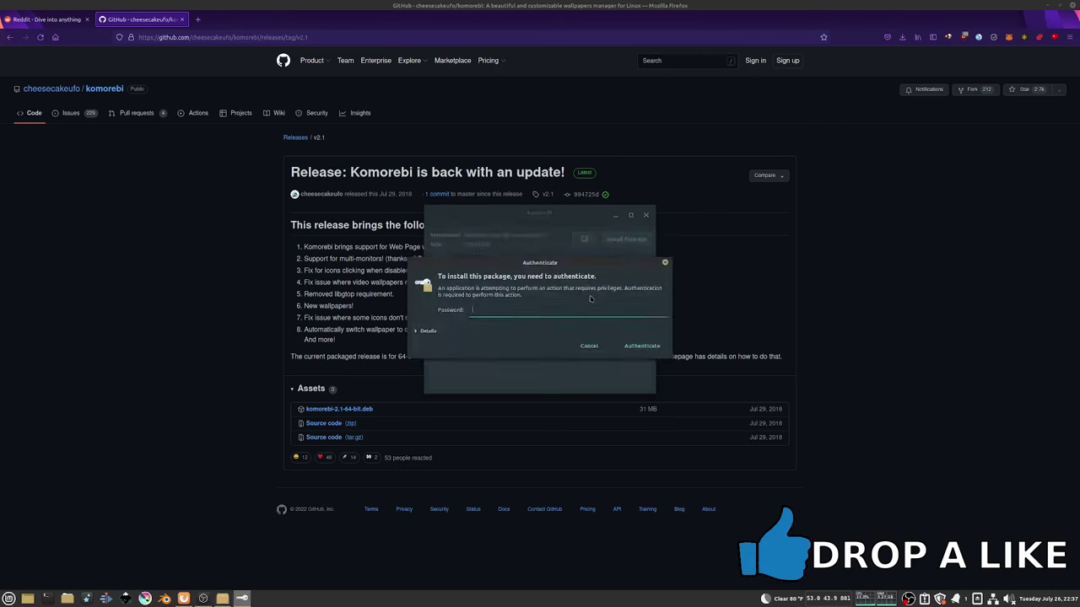
- Authorize the Komorebi package installation with the account password
{"action": "key", "text": "Return"}
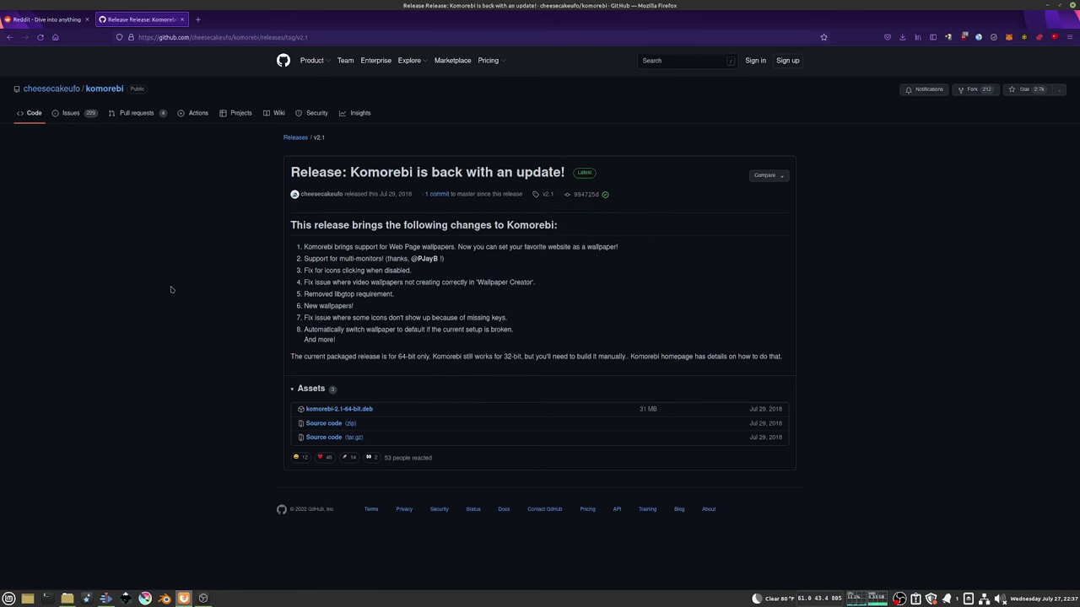
- Open jedinci.gumroad.com/l/LMBG001 in a new browser tab, and play and pause the animated wallpaper's preview video
{"action": "left_click", "coordinate": [198, 20]}
{"action": "right_click", "coordinate": [260, 35]}
{"action": "left_click", "coordinate": [286, 104]}
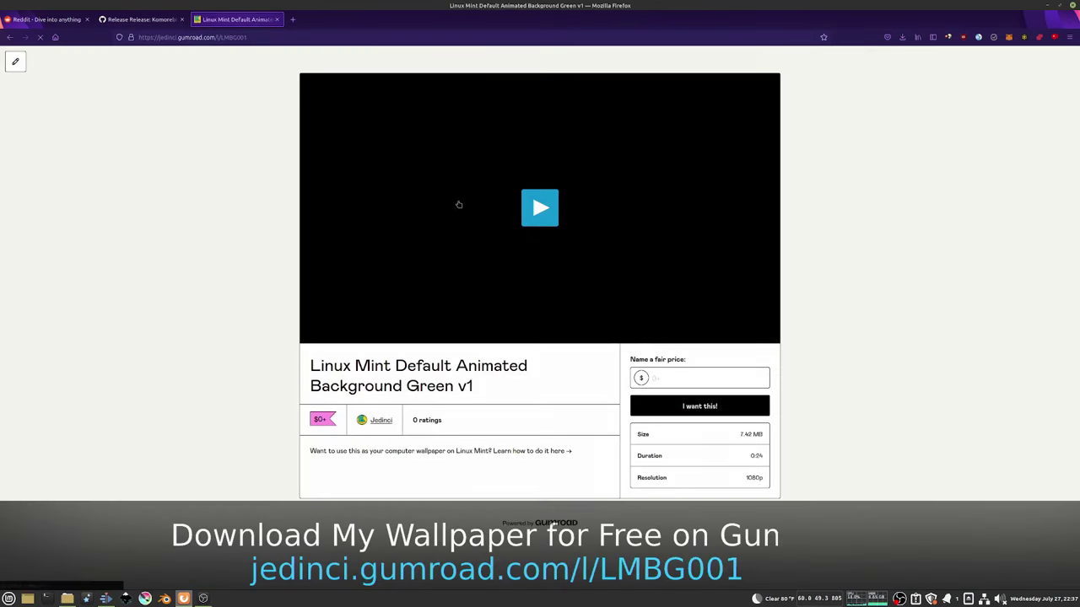
{"action": "left_click", "coordinate": [546, 220]}
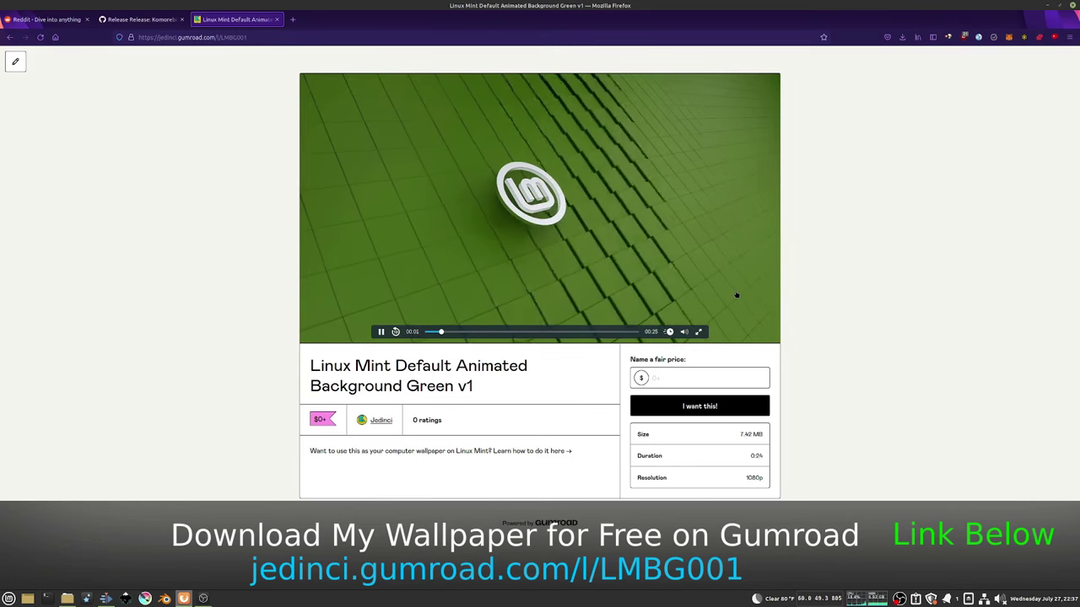
{"action": "left_click", "coordinate": [381, 332]}
- View the animated wallpaper's checkout form, leave it without ordering and close its browser tab
{"action": "left_click", "coordinate": [677, 381]}
{"action": "left_click", "coordinate": [680, 406]}
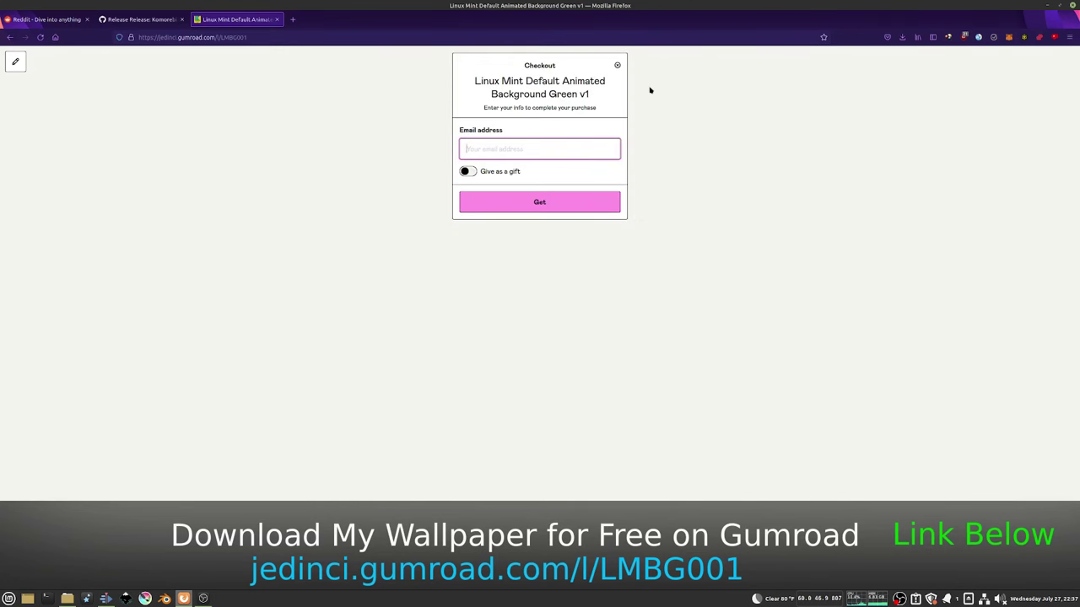
{"action": "left_click", "coordinate": [11, 39]}
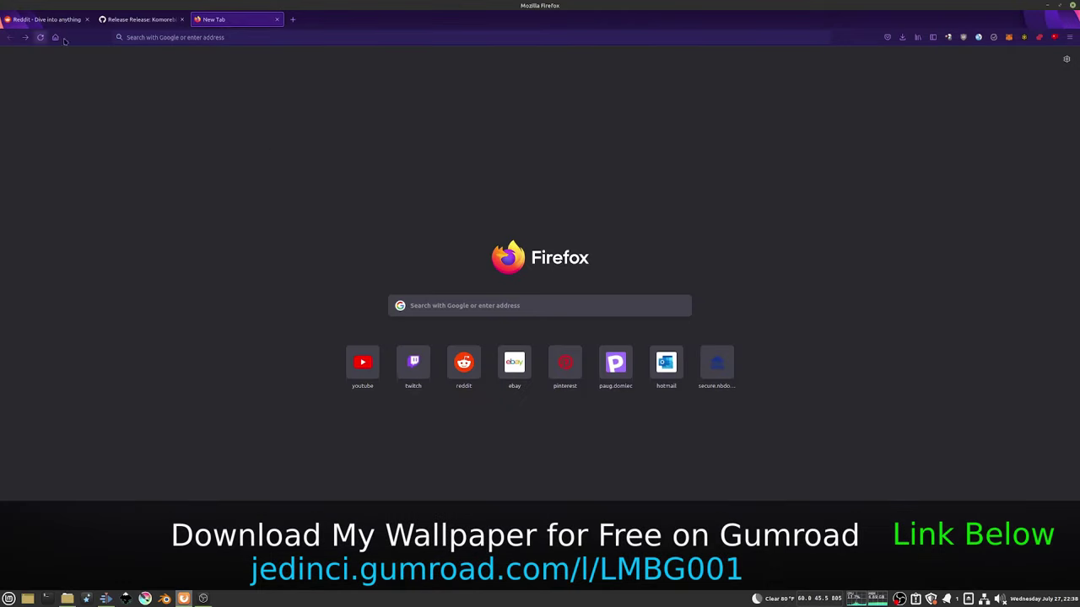
{"action": "left_click", "coordinate": [279, 20]}
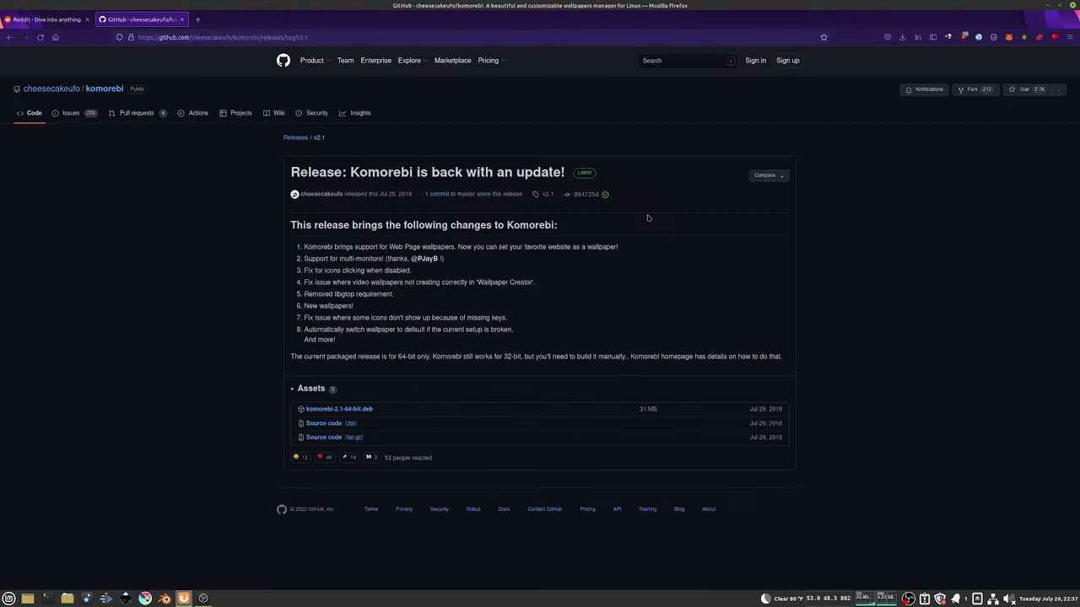
- Minimize the browser and launch Komorebi
{"action": "left_click", "coordinate": [1047, 7]}
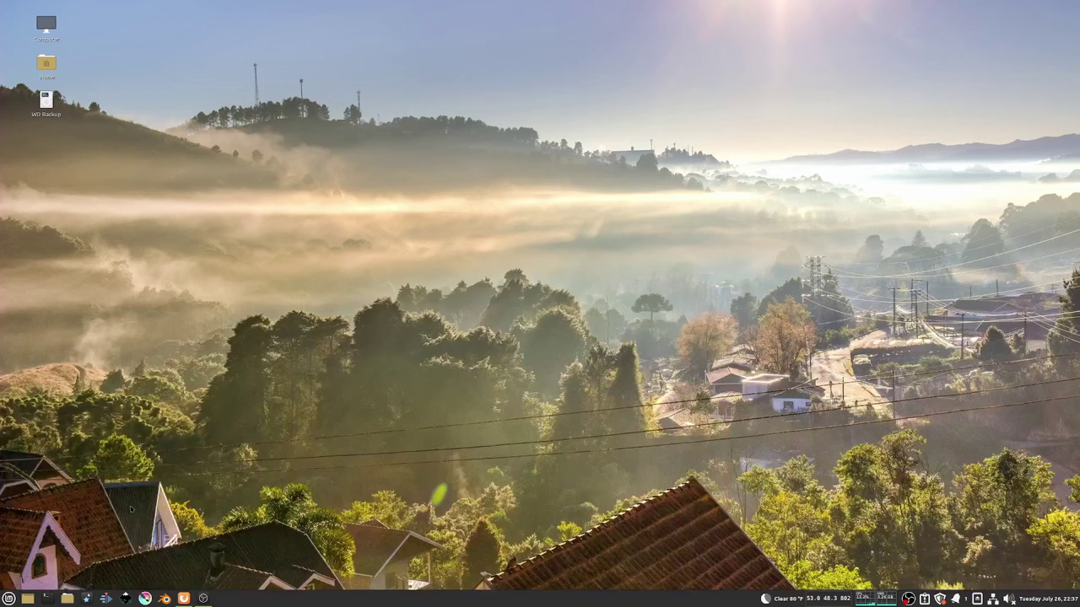
{"action": "left_click", "coordinate": [9, 598]}
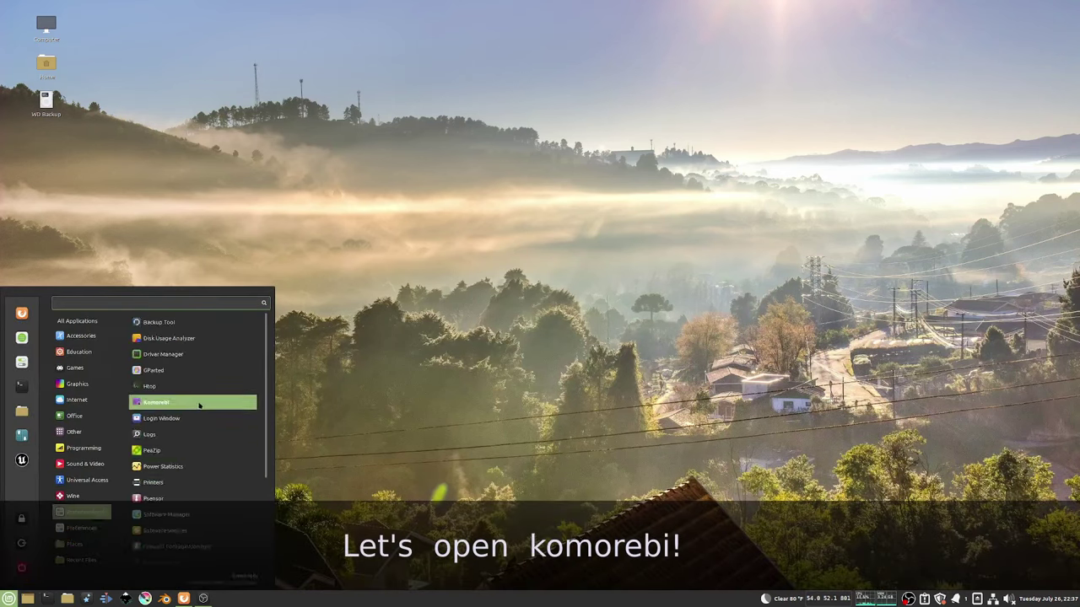
{"action": "left_click", "coordinate": [198, 405]}
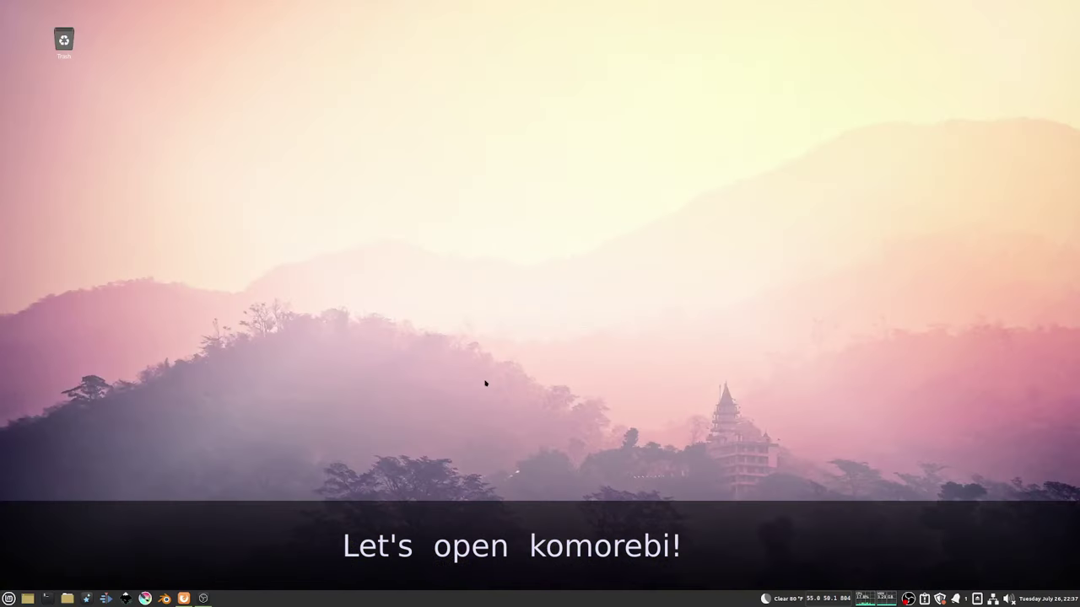
- Open Komorebi's wallpaper chooser from the desktop, try several bundled wallpapers, apply Day Night Mountain and hide the chooser
{"action": "right_click", "coordinate": [535, 297]}
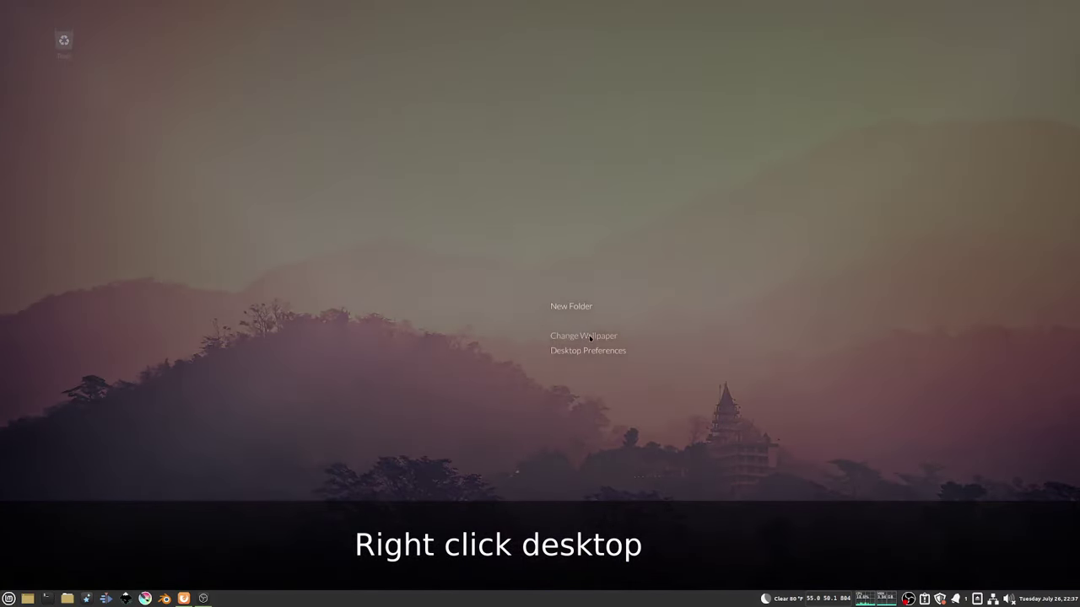
{"action": "left_click", "coordinate": [591, 336]}
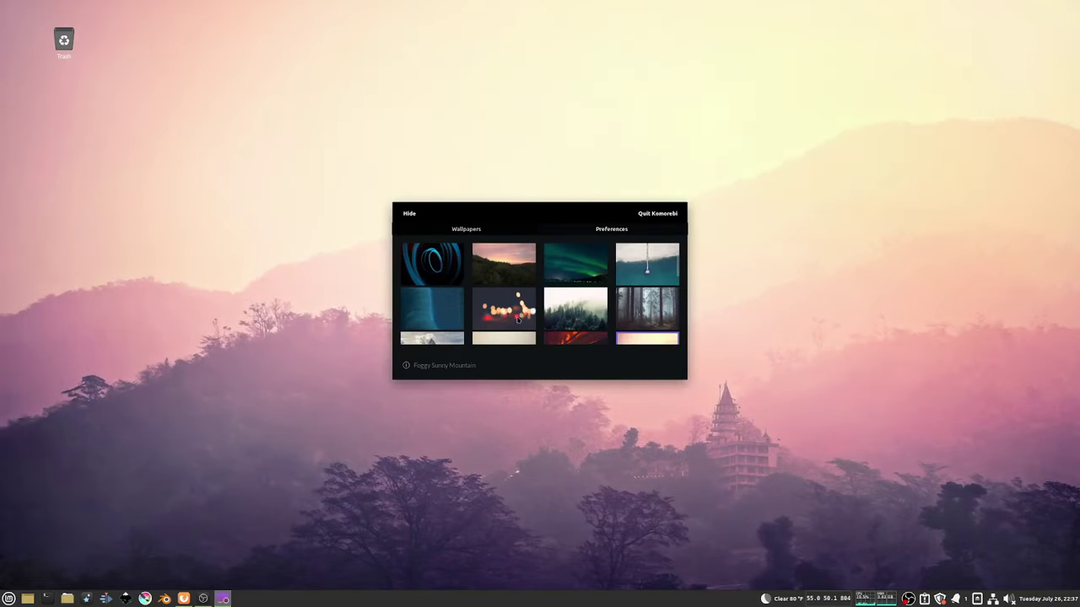
{"action": "scroll", "coordinate": [517, 318], "scroll_direction": "down", "scroll_amount": 1}
{"action": "left_click", "coordinate": [441, 265]}
{"action": "left_click", "coordinate": [503, 259]}
{"action": "left_click", "coordinate": [575, 260]}
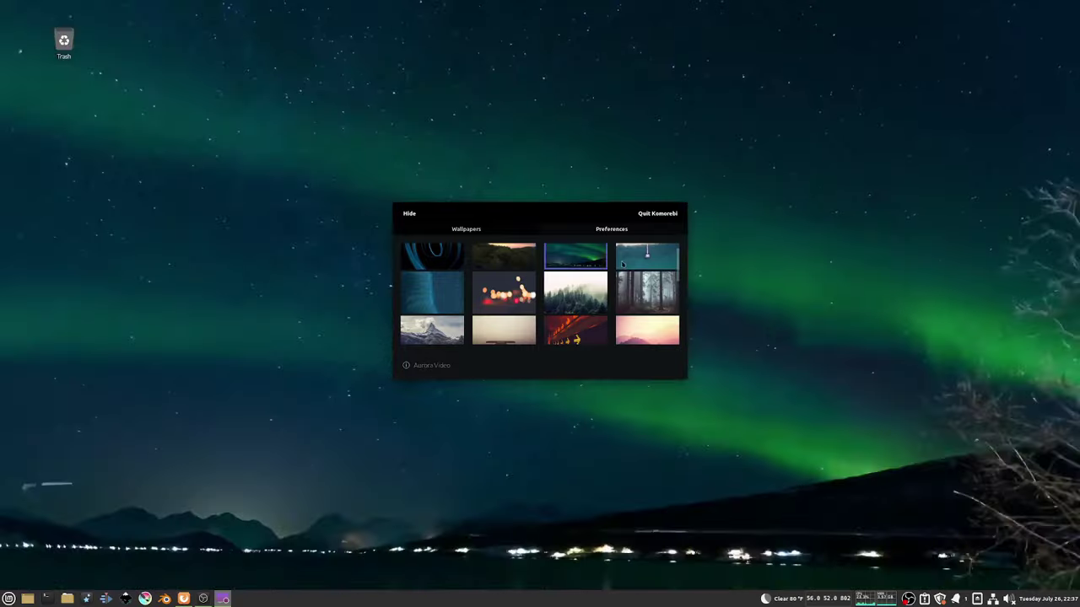
{"action": "left_click", "coordinate": [626, 264]}
{"action": "left_click", "coordinate": [432, 293]}
{"action": "left_click", "coordinate": [431, 330]}
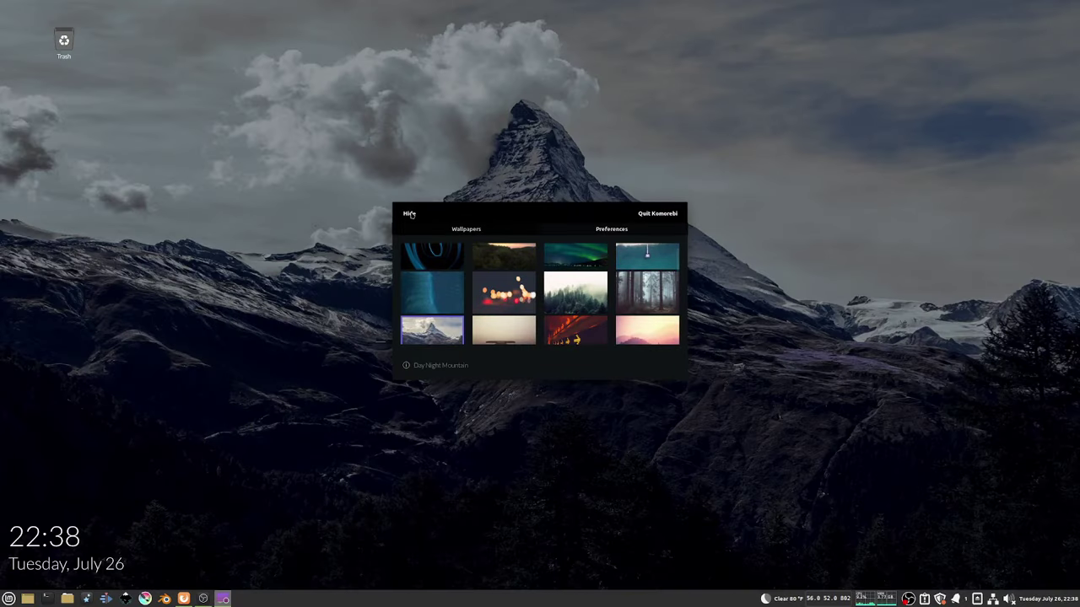
{"action": "left_click", "coordinate": [410, 214]}
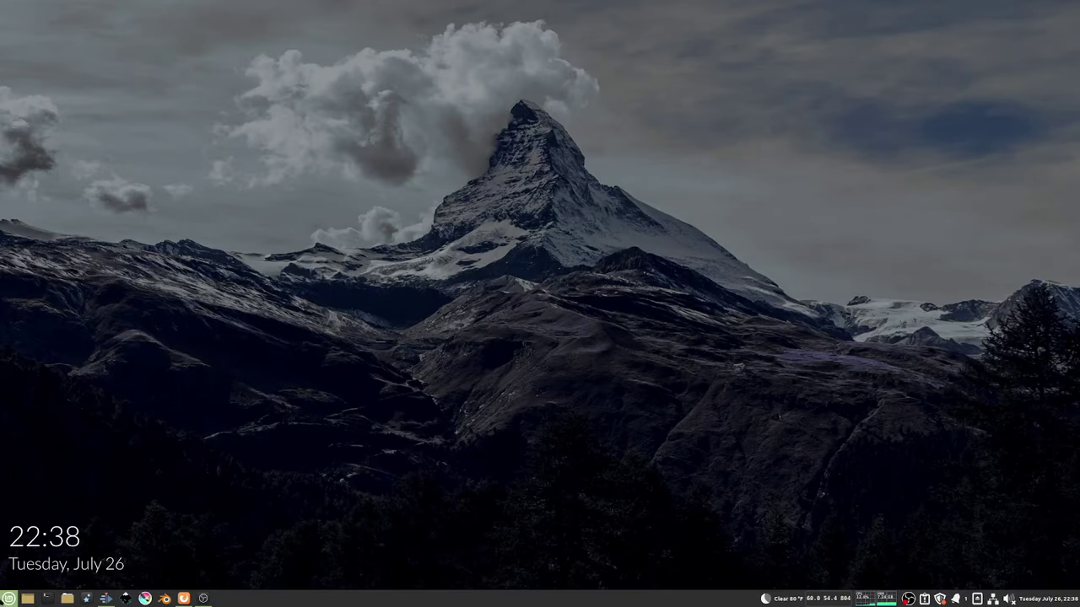
- Launch the Komorebi Wallpaper Creator and define a video wallpaper named Linux Mint Animated Wallpaper
{"action": "left_click", "coordinate": [8, 598]}
{"action": "mouse_move", "coordinate": [84, 512]}
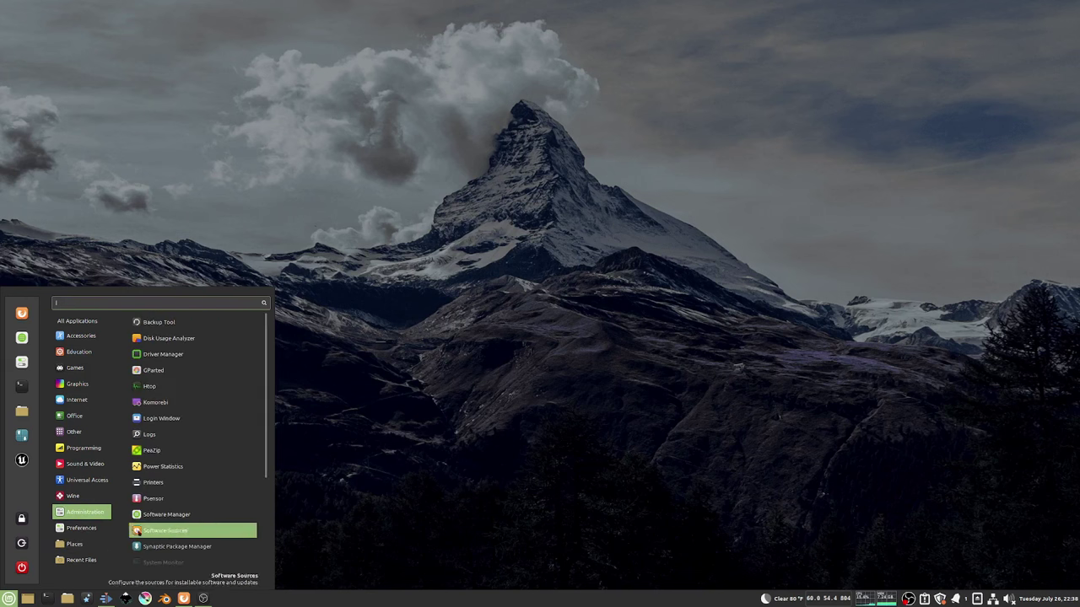
{"action": "left_click", "coordinate": [184, 547]}
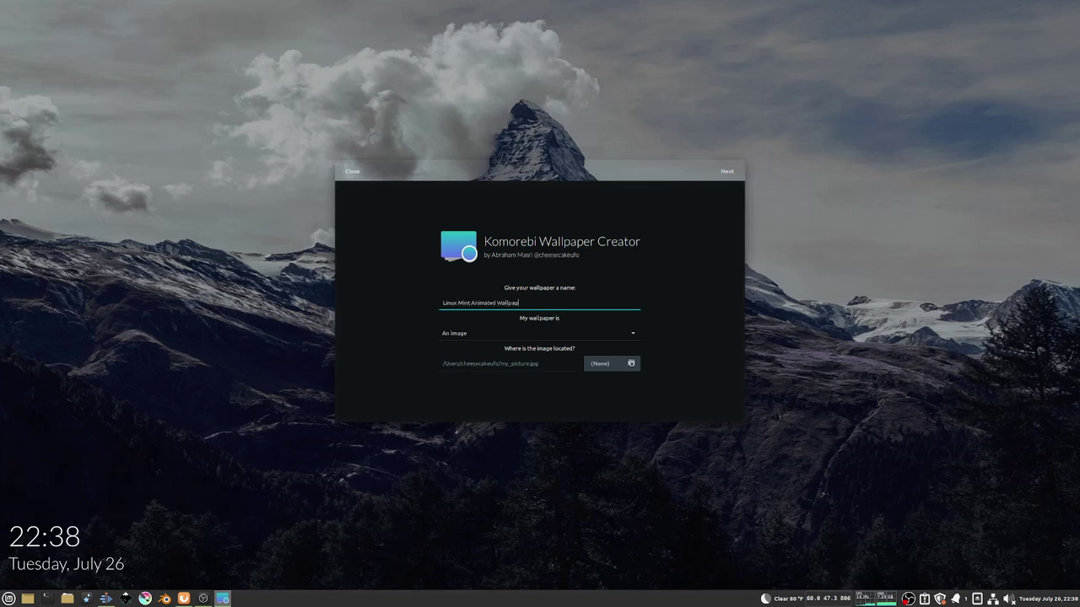
{"action": "left_click", "coordinate": [523, 335]}
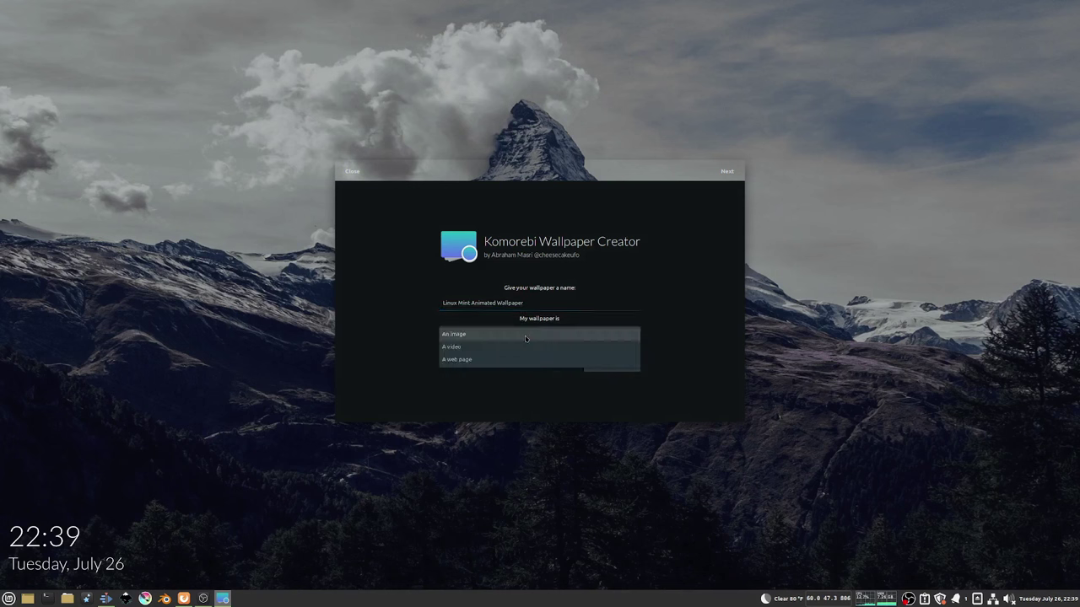
{"action": "left_click", "coordinate": [518, 348]}
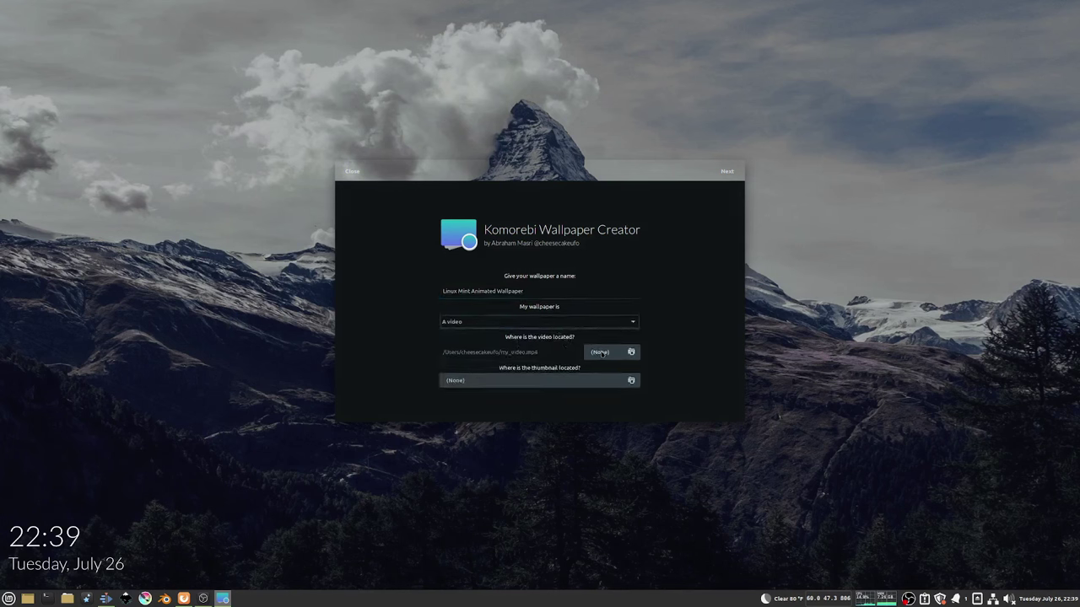
- Choose Linux Mint Default Wallpaper Animation 1080p.mp4 from Downloads as the wallpaper's video
{"action": "left_click", "coordinate": [600, 352]}
{"action": "left_click", "coordinate": [336, 236]}
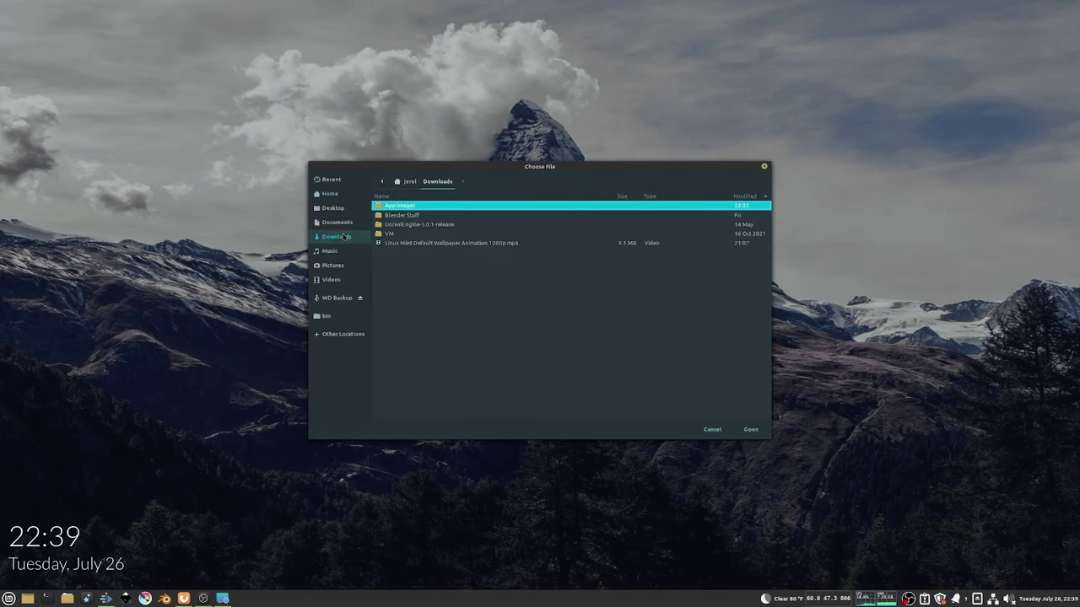
{"action": "left_click", "coordinate": [419, 244]}
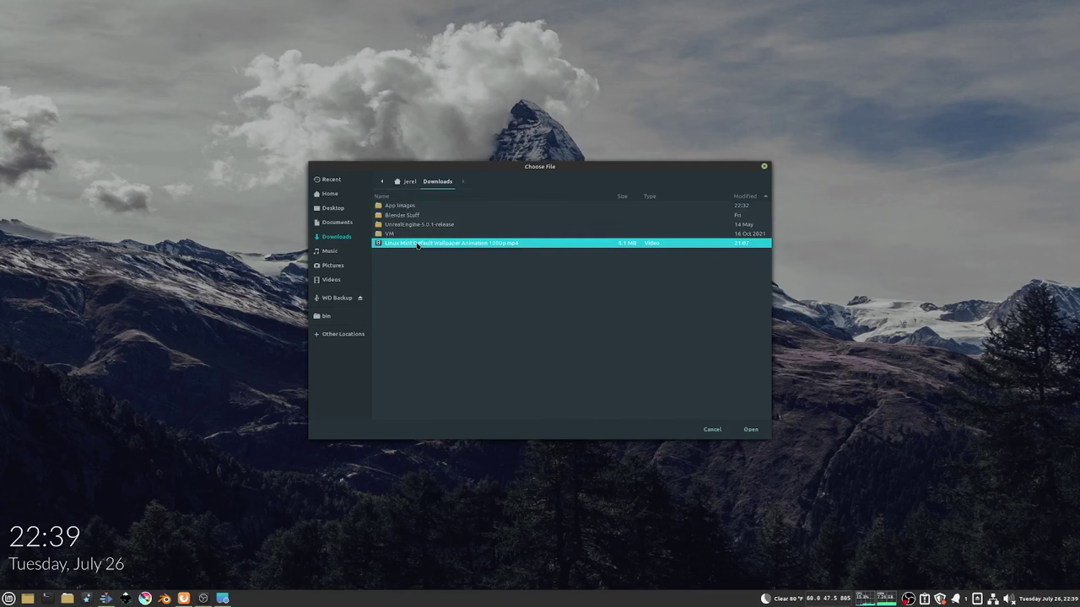
{"action": "left_click", "coordinate": [750, 430]}
- Choose LM logo 10 GR.png from Downloads as the thumbnail and continue to the date and time options
{"action": "left_click", "coordinate": [552, 380]}
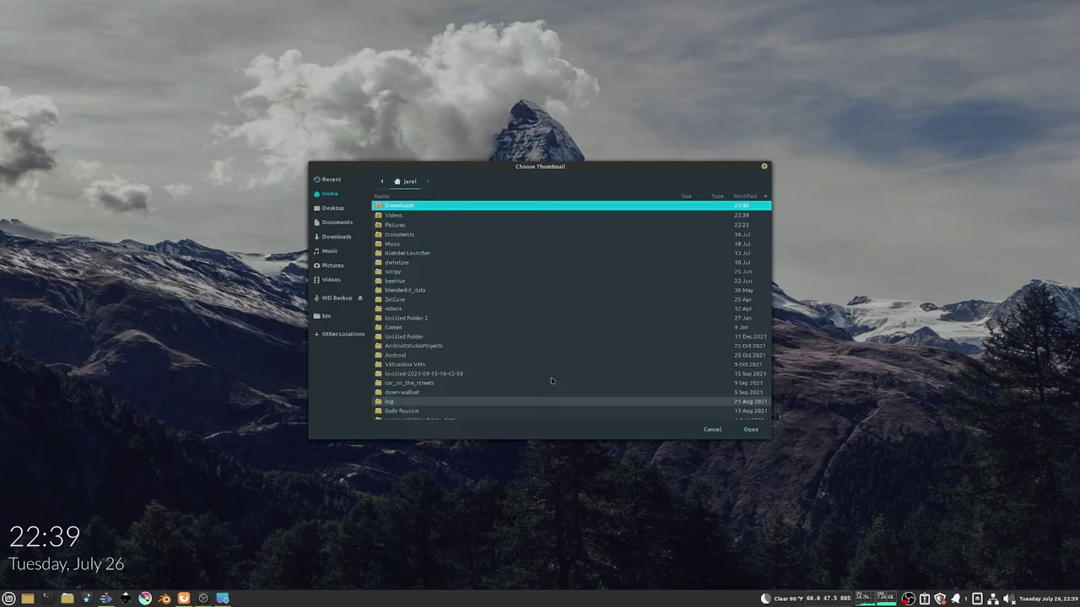
{"action": "left_click", "coordinate": [337, 236]}
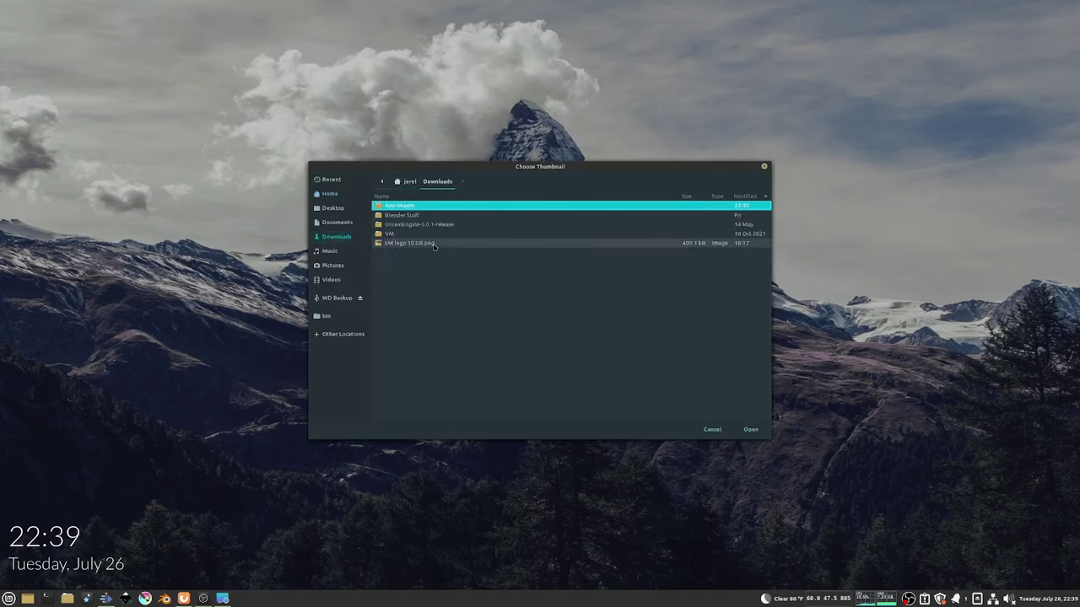
{"action": "left_click", "coordinate": [393, 244]}
{"action": "left_click", "coordinate": [749, 430]}
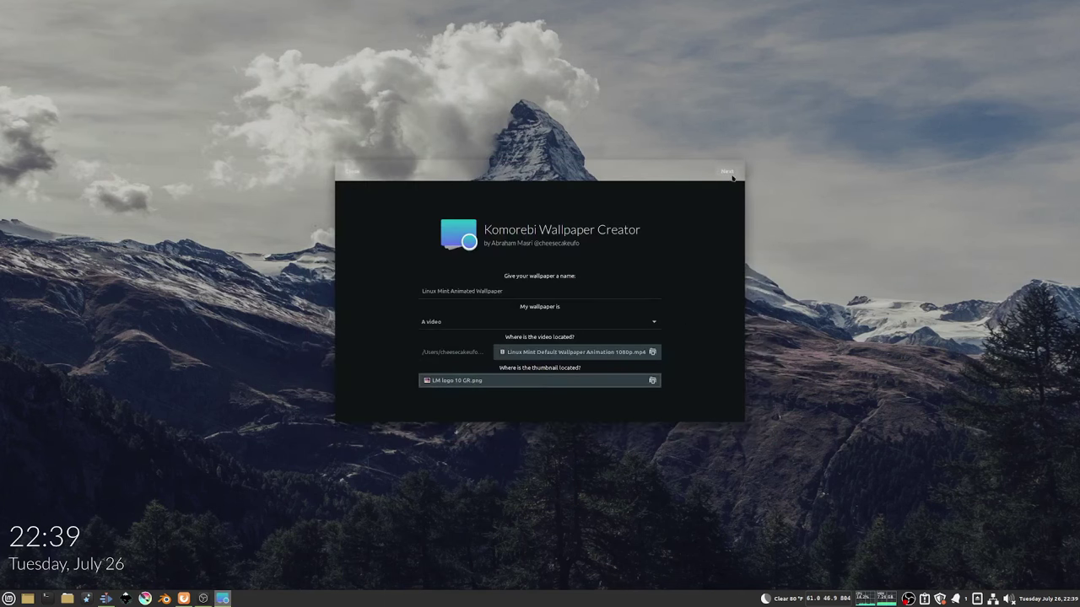
{"action": "left_click", "coordinate": [728, 173]}
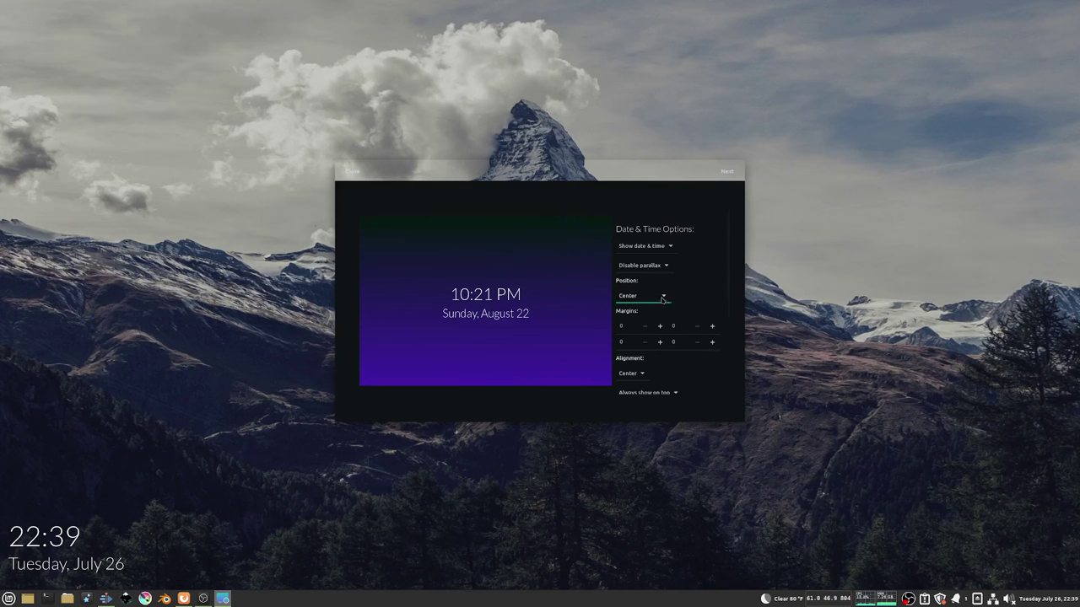
- Position the date and time at Center Left with a left margin of 200 and a bottom margin of 85
{"action": "left_click", "coordinate": [663, 297]}
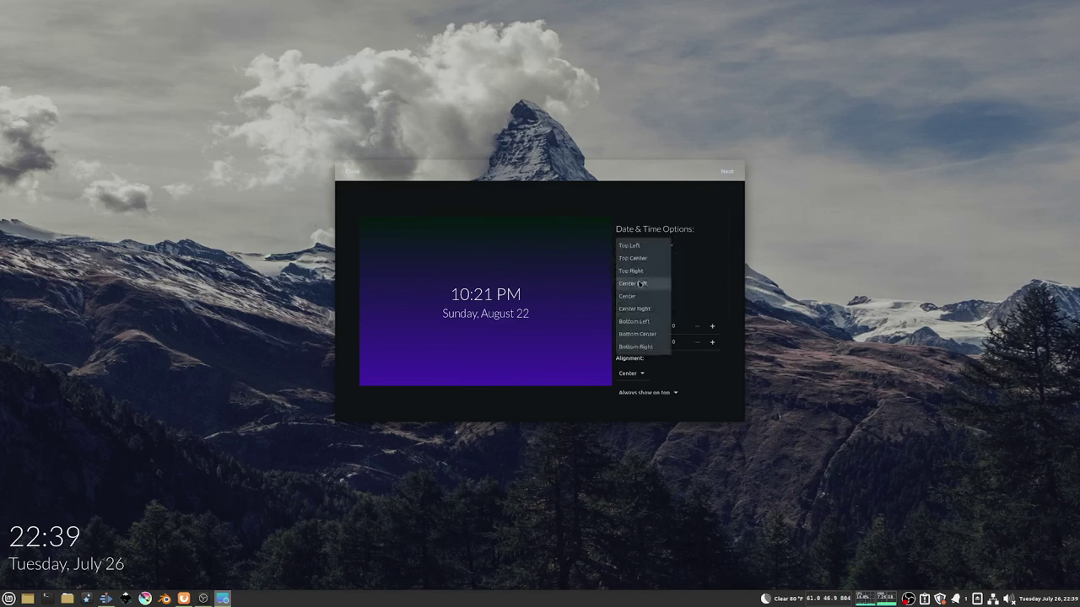
{"action": "left_click", "coordinate": [638, 285]}
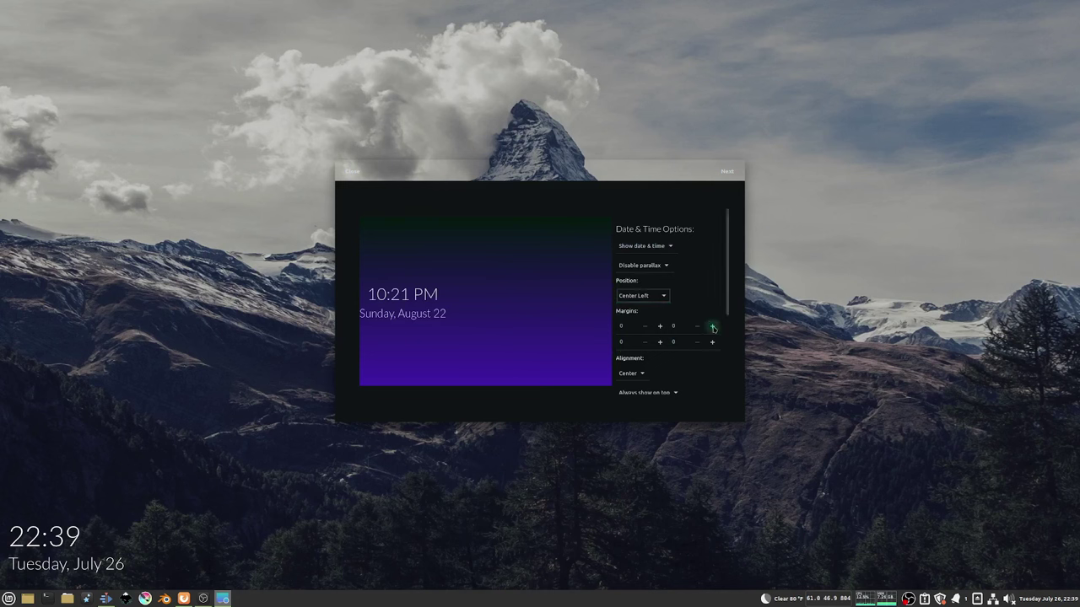
{"action": "left_click", "coordinate": [671, 327]}
{"action": "type", "text": "200"}
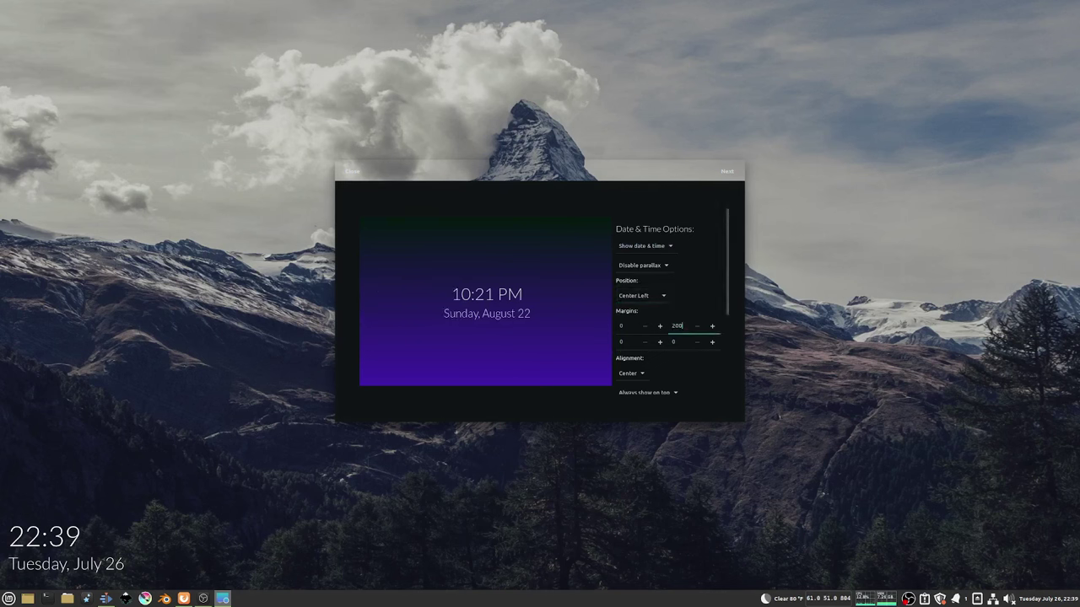
{"action": "left_click", "coordinate": [684, 342]}
{"action": "key", "text": "BackSpace"}
{"action": "type", "text": "85"}
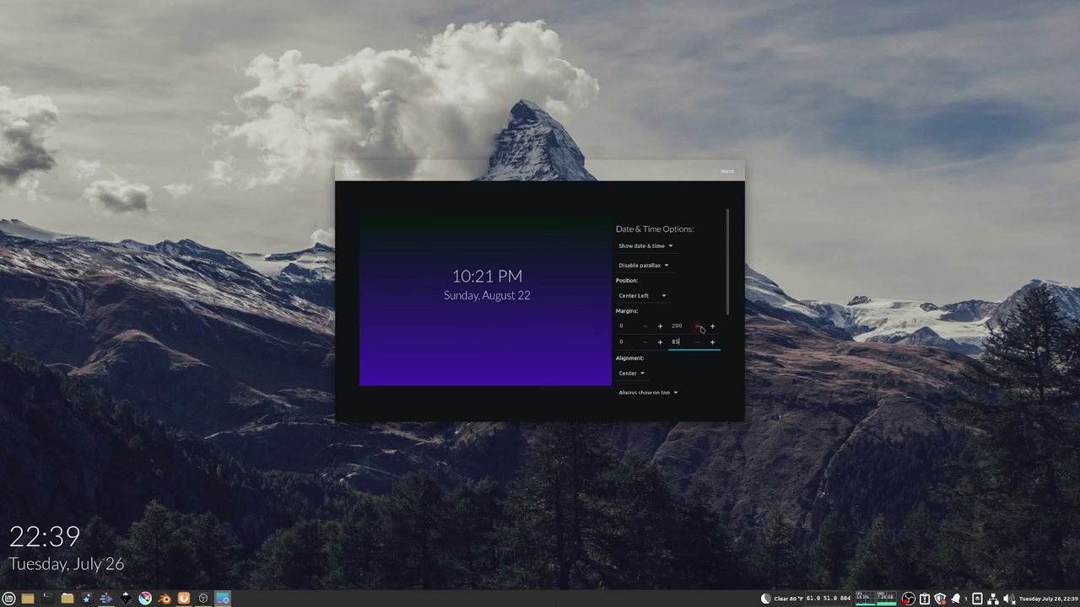
- Set the time font to Lato Light at size 55
{"action": "scroll", "coordinate": [699, 367], "scroll_direction": "down", "scroll_amount": 3}
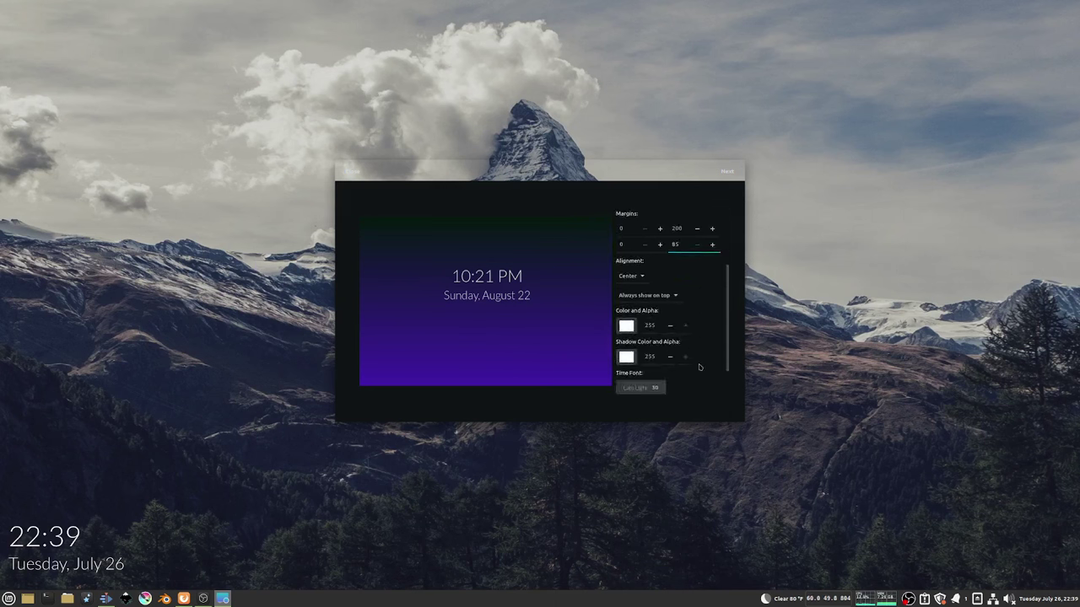
{"action": "scroll", "coordinate": [671, 378], "scroll_direction": "down", "scroll_amount": 1}
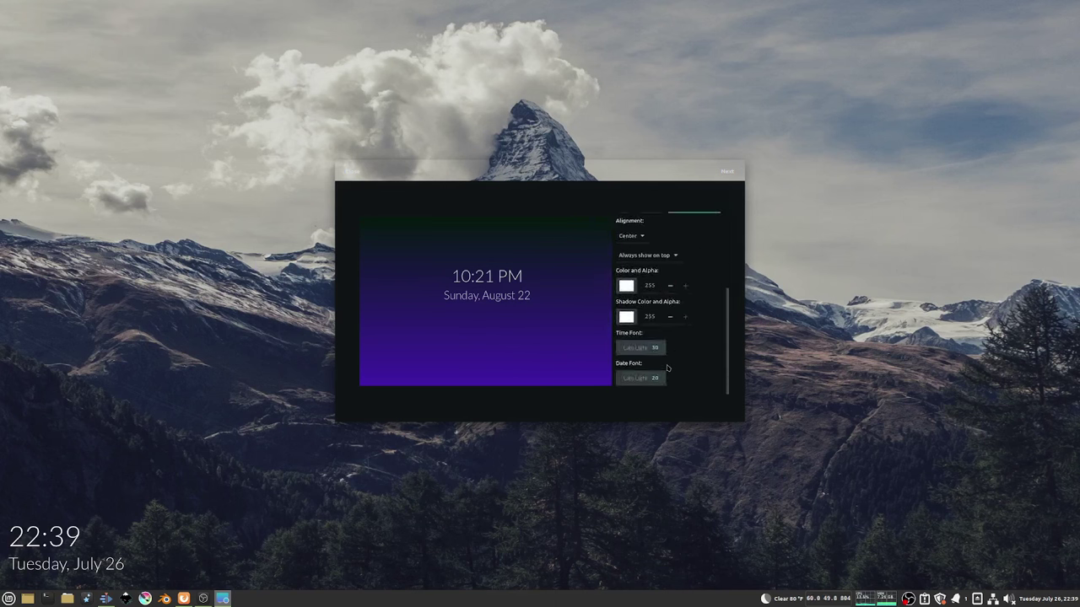
{"action": "left_click", "coordinate": [655, 349]}
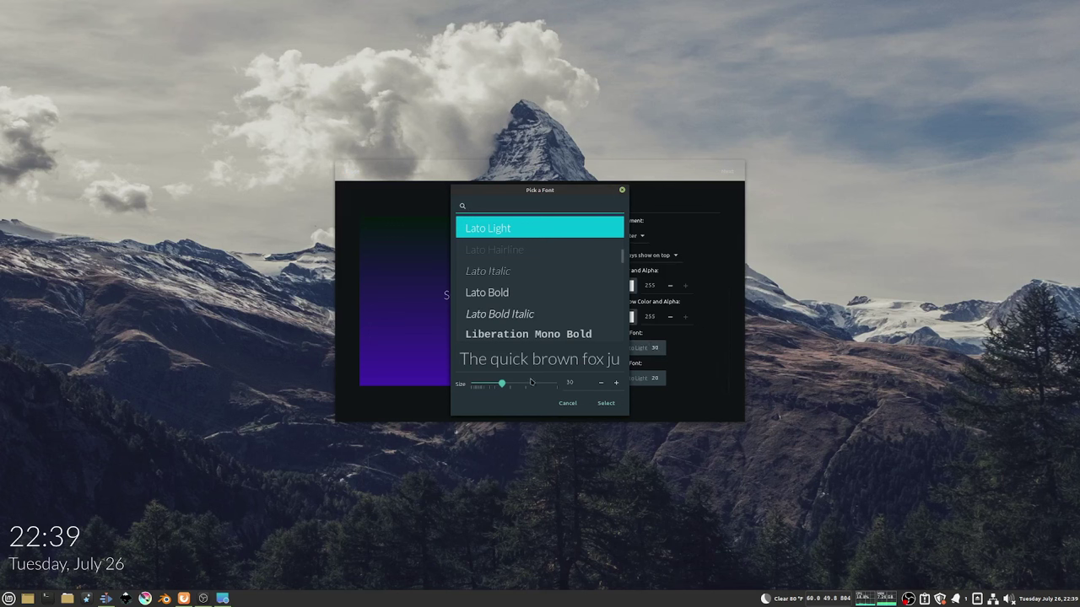
{"action": "left_click_drag", "start_coordinate": [502, 386], "coordinate": [534, 399]}
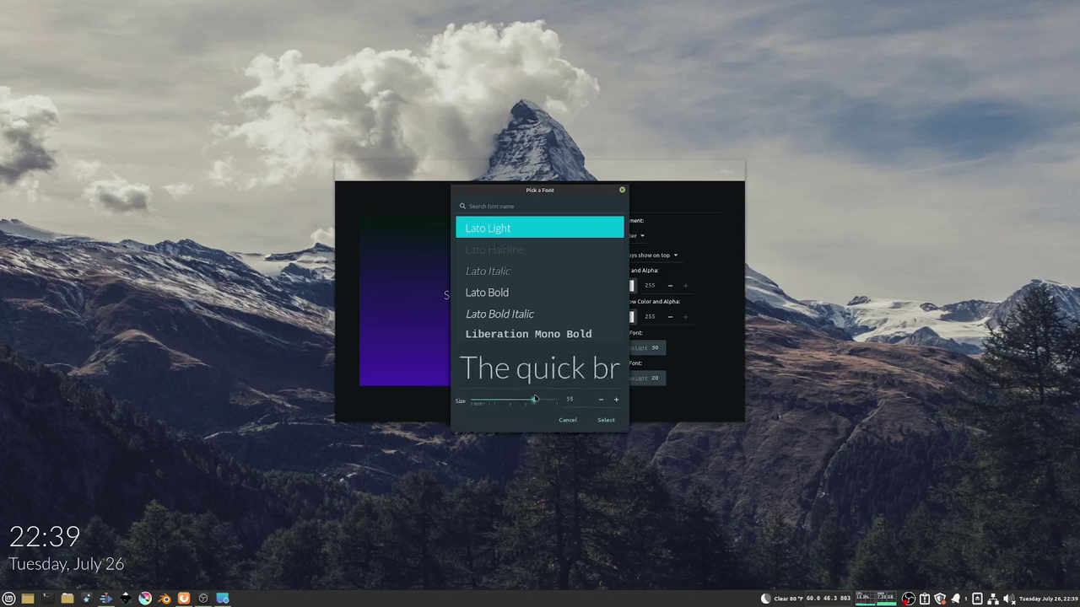
{"action": "left_click", "coordinate": [606, 420]}
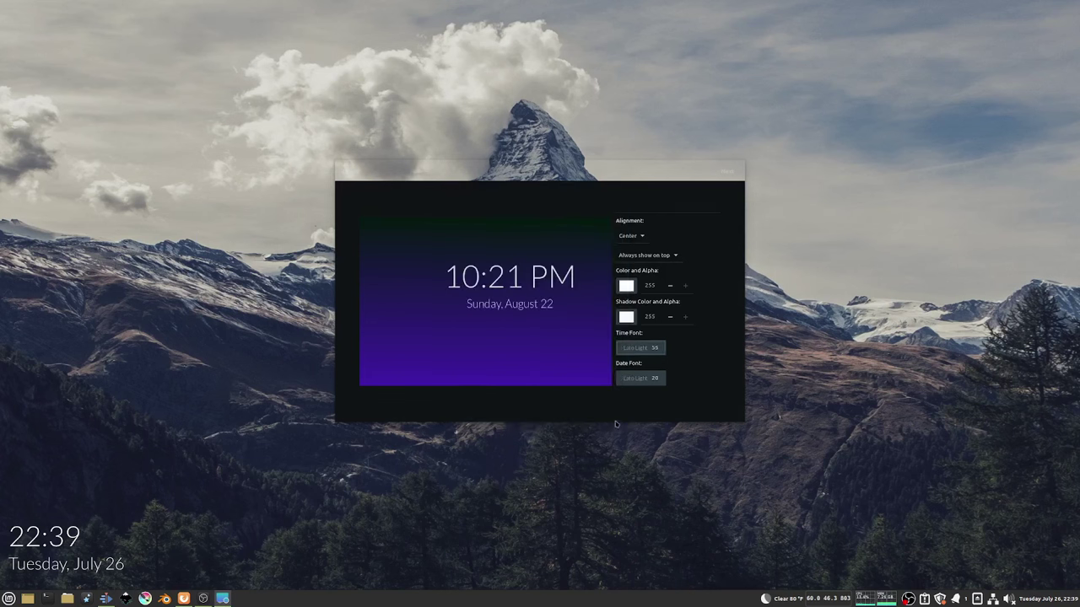
- Set the date font to Lato Light at size 45 and finish creating the wallpaper
{"action": "left_click", "coordinate": [663, 380]}
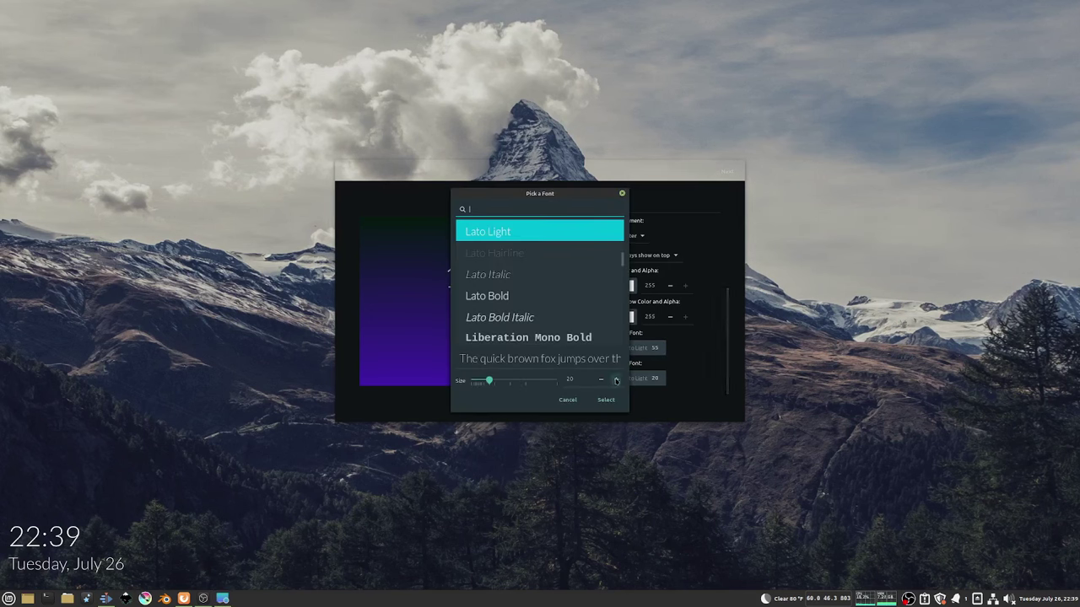
{"action": "left_click", "coordinate": [616, 379]}
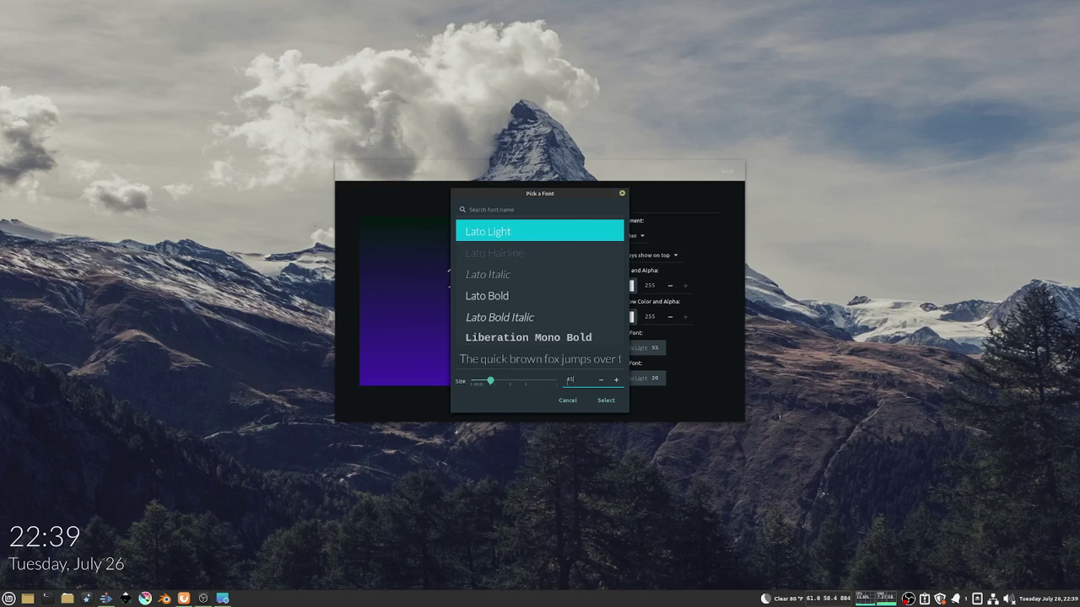
{"action": "left_click", "coordinate": [606, 400]}
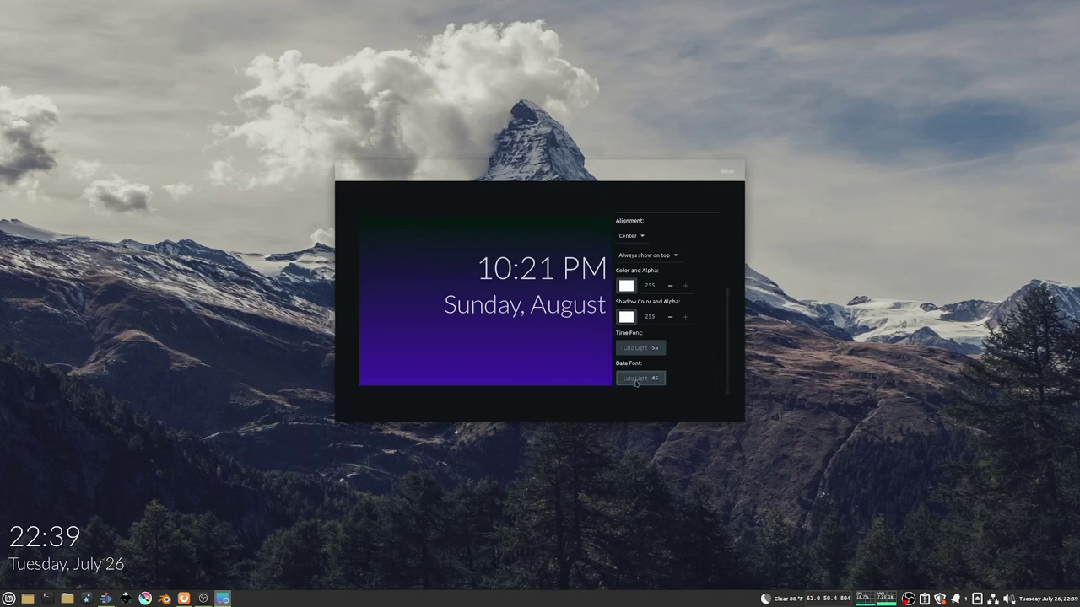
{"action": "left_click", "coordinate": [727, 173]}
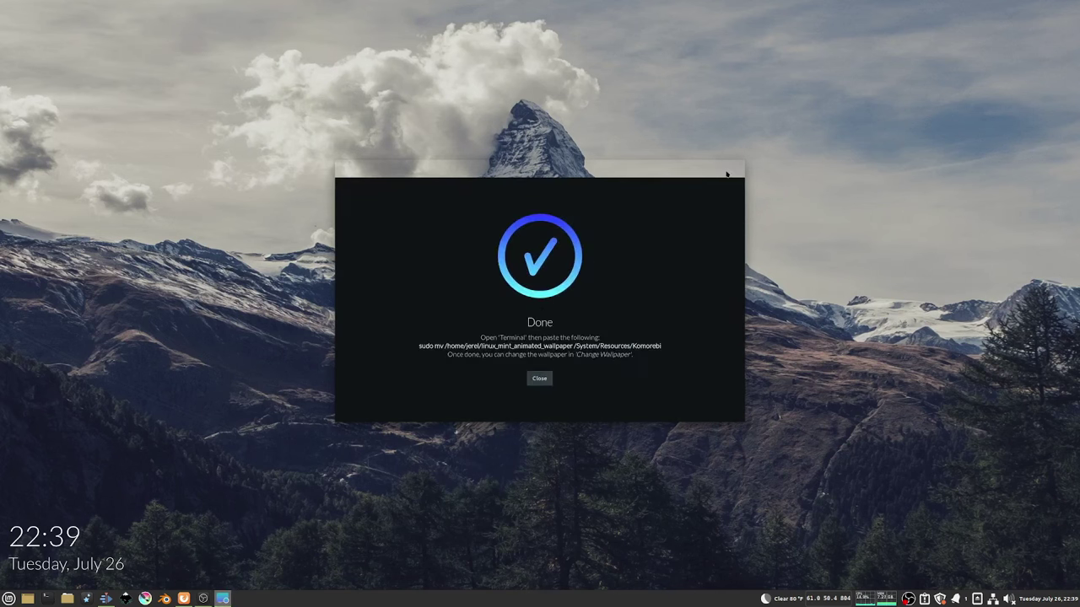
- Copy the sudo mv command given on the completion page
{"action": "left_click_drag", "start_coordinate": [430, 346], "coordinate": [663, 345]}
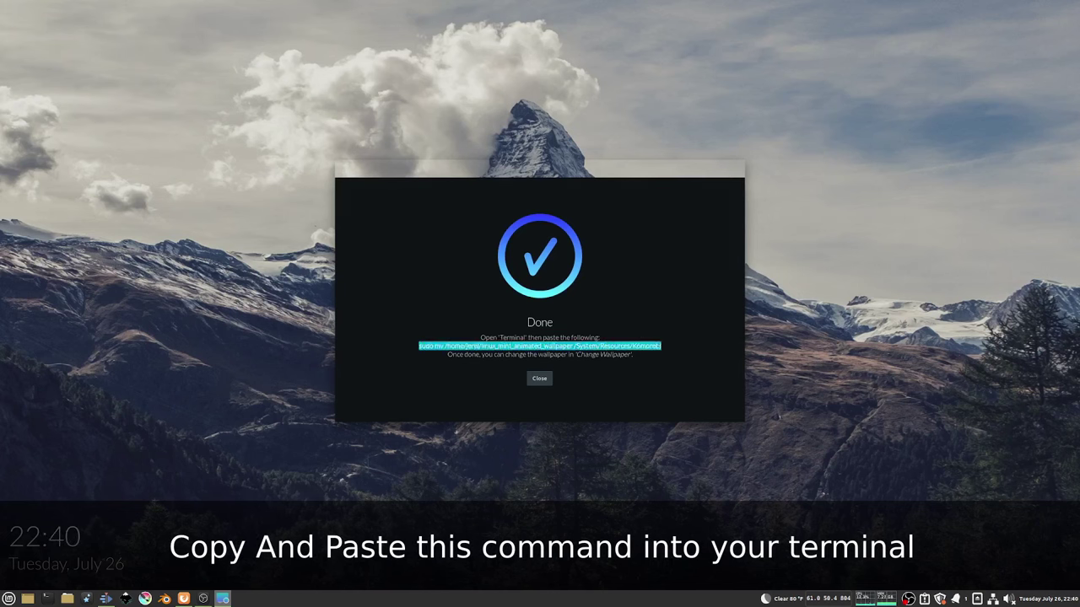
{"action": "right_click", "coordinate": [663, 346]}
{"action": "left_click", "coordinate": [677, 368]}
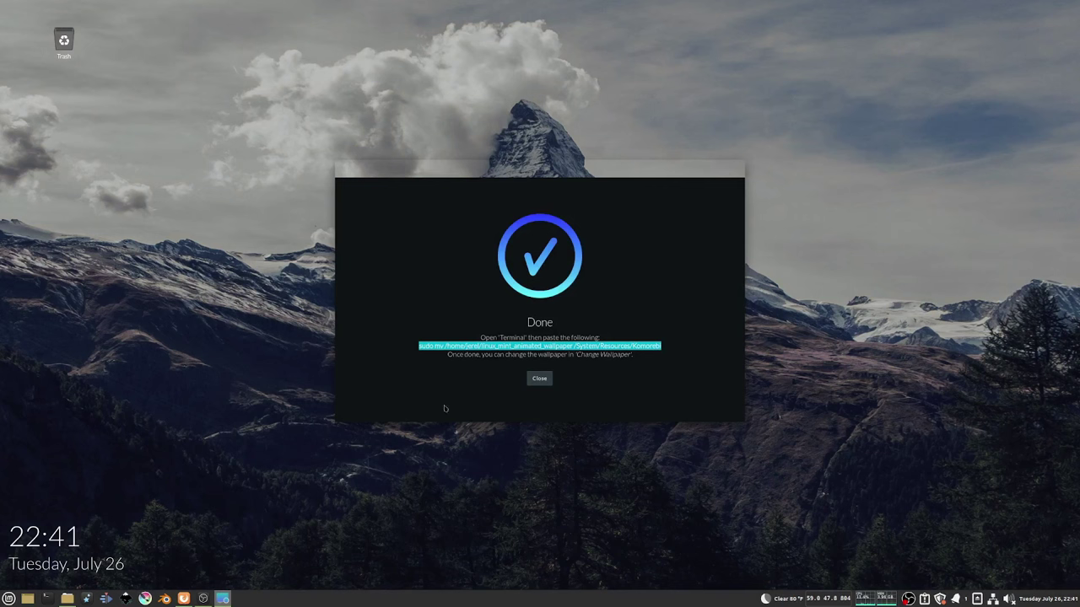
- Run the copied command in a terminal to move linux_mint_animated_wallpaper into /System/Resources/Komorebi, and close the terminal and the wallpaper creator
{"action": "key", "text": "ctrl+alt+t"}
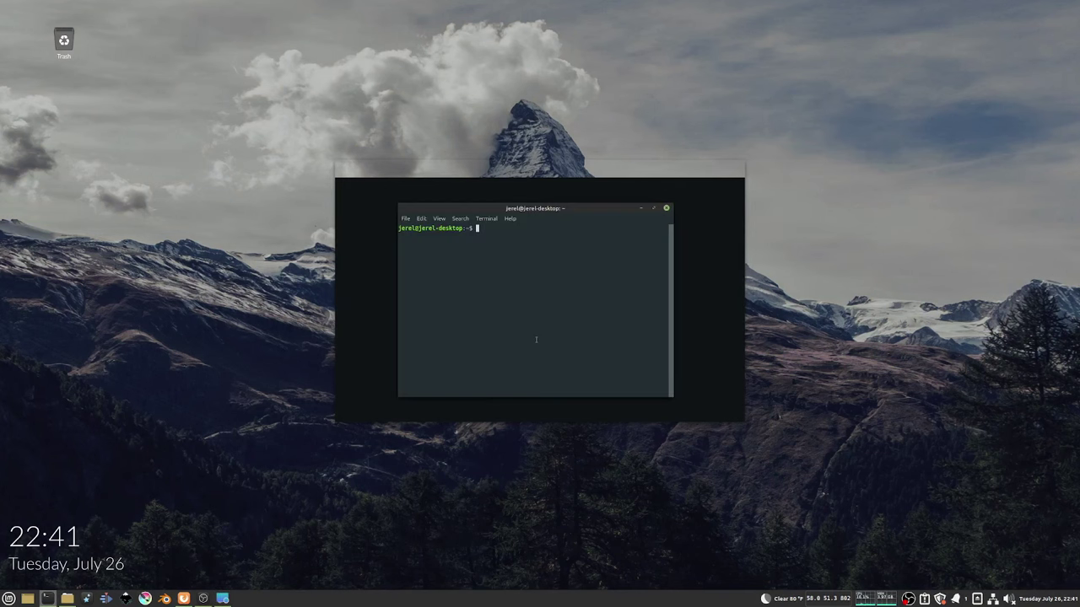
{"action": "right_click", "coordinate": [505, 235]}
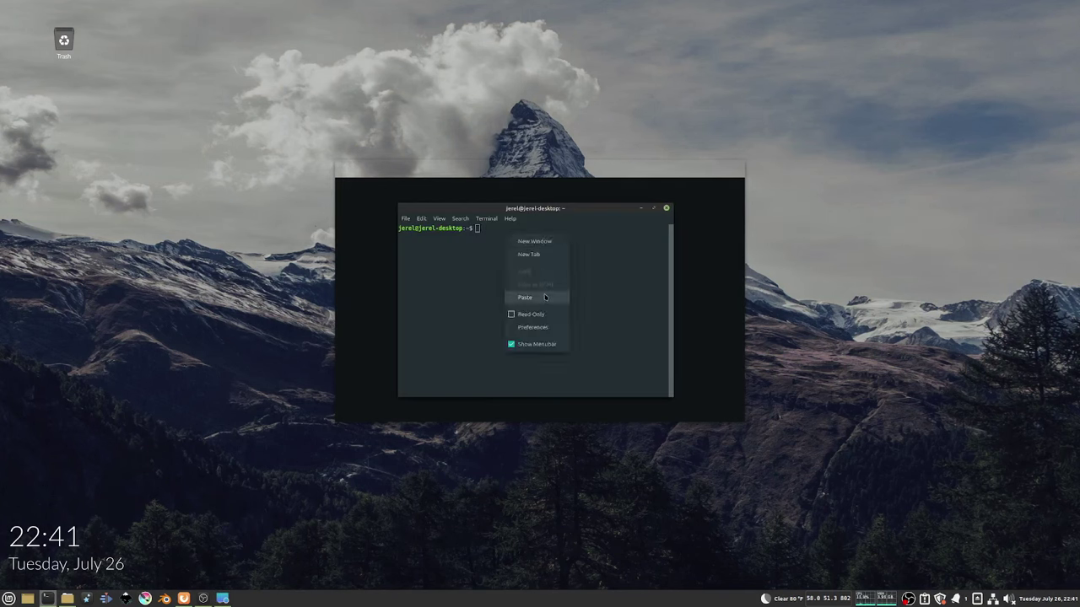
{"action": "left_click", "coordinate": [542, 298]}
{"action": "key", "text": "Return"}
{"action": "key", "text": "Return"}
{"action": "left_click", "coordinate": [665, 207]}
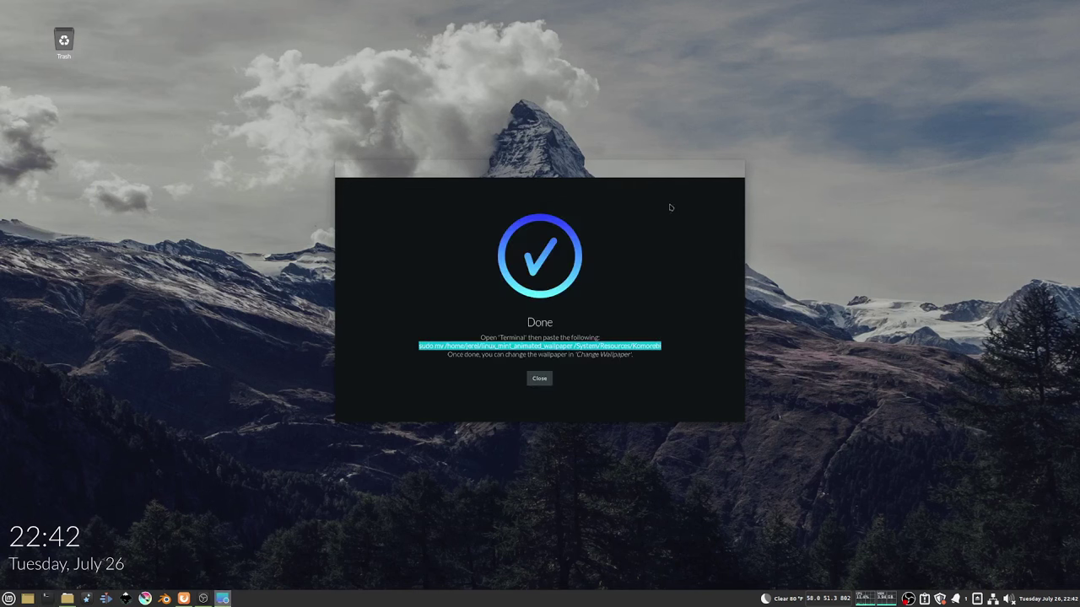
{"action": "left_click", "coordinate": [539, 379]}
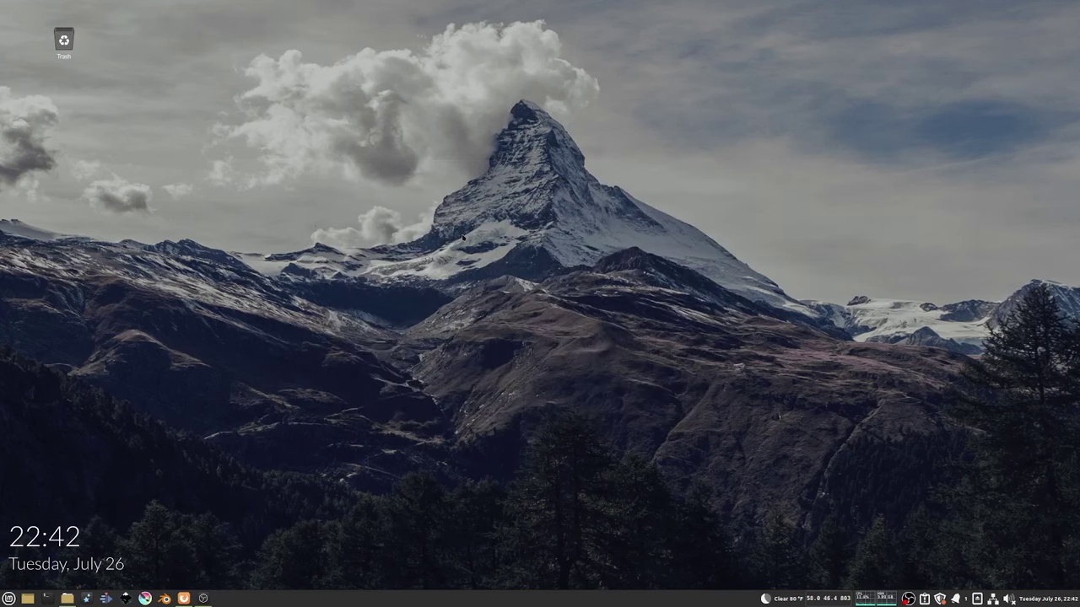
- Apply the Linux Mint Animated Wallpaper from the desktop's wallpaper chooser and quit Komorebi
{"action": "right_click", "coordinate": [469, 241]}
{"action": "left_click", "coordinate": [495, 284]}
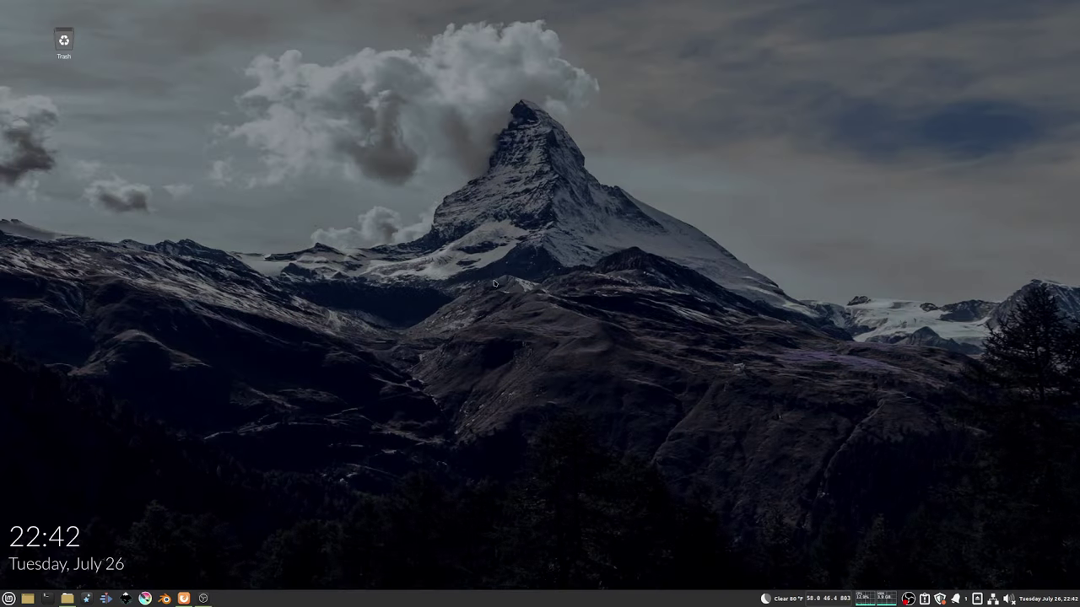
{"action": "right_click", "coordinate": [433, 357]}
{"action": "left_click", "coordinate": [479, 338]}
{"action": "right_click", "coordinate": [479, 337]}
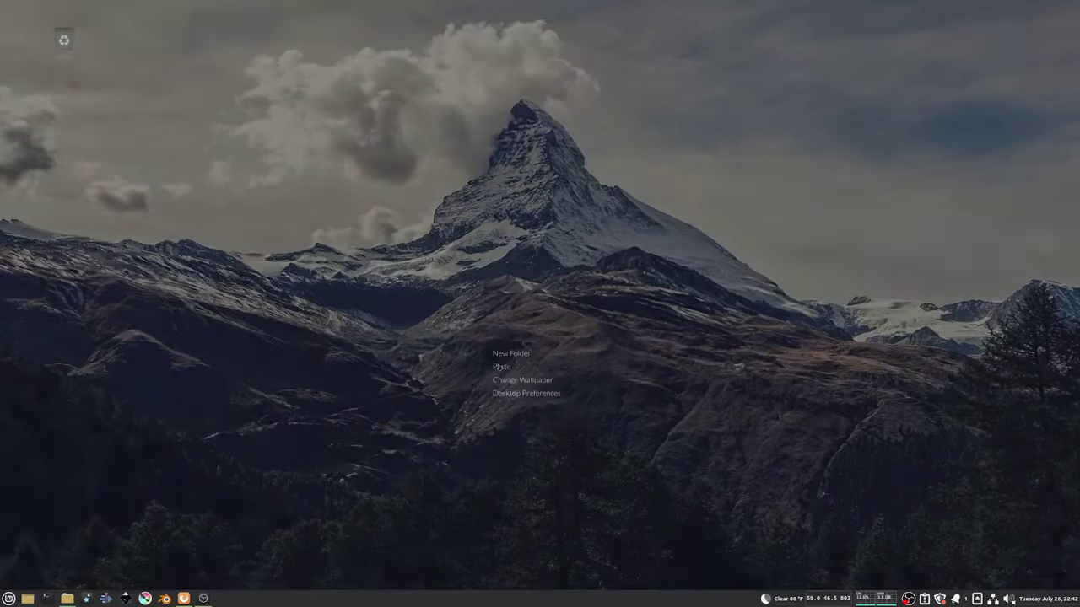
{"action": "left_click", "coordinate": [522, 380]}
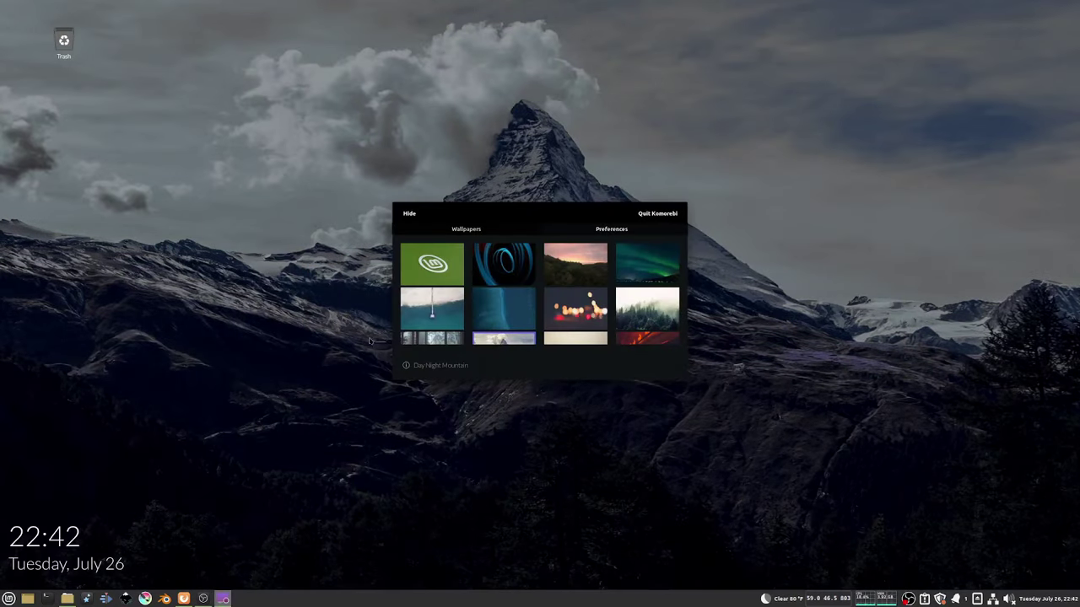
{"action": "left_click", "coordinate": [433, 268]}
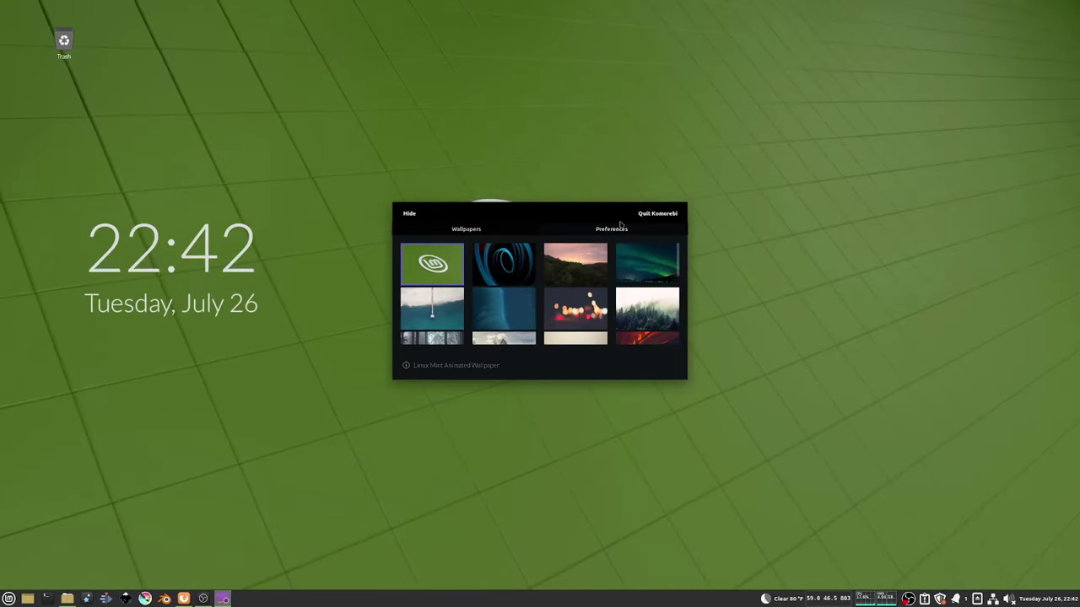
{"action": "left_click", "coordinate": [647, 215]}
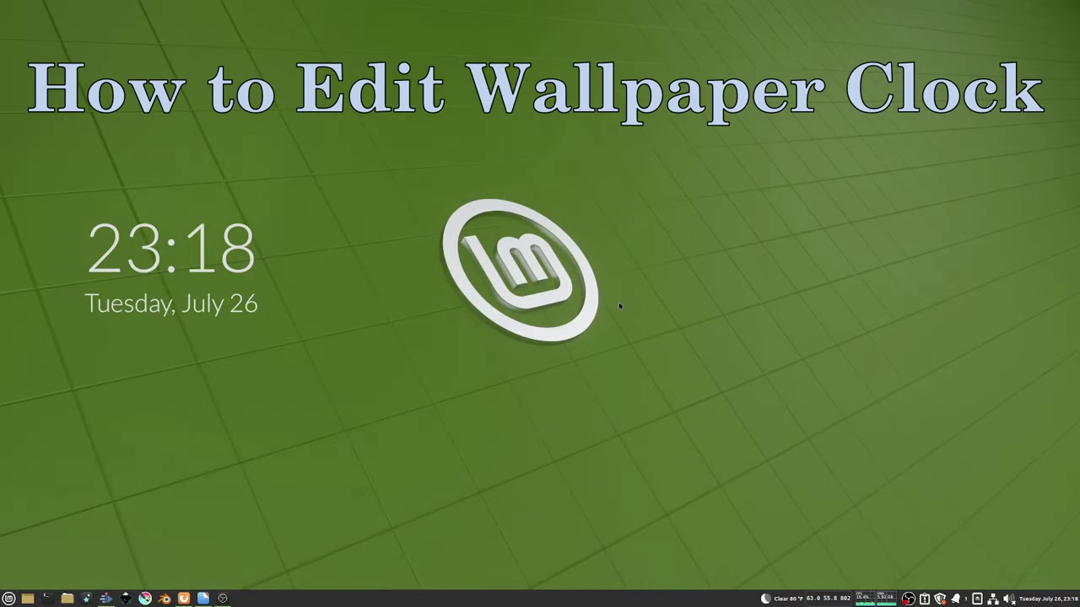
- Reopen the desktop's wallpaper chooser and copy the name of the Linux Mint Animated Wallpaper
{"action": "right_click", "coordinate": [631, 314]}
{"action": "left_click", "coordinate": [651, 320]}
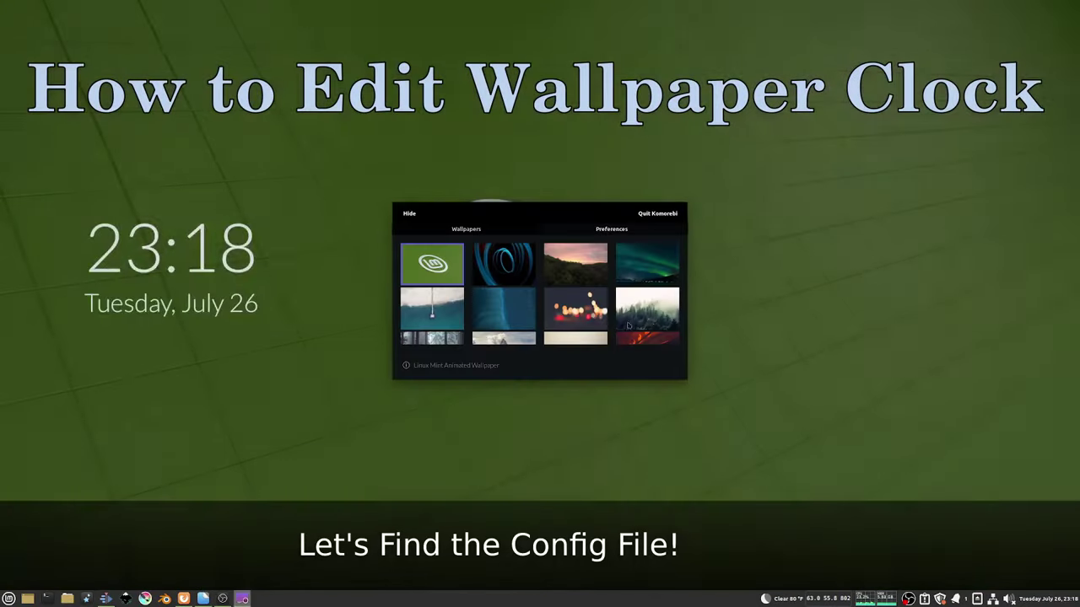
{"action": "left_click_drag", "start_coordinate": [413, 364], "coordinate": [500, 365]}
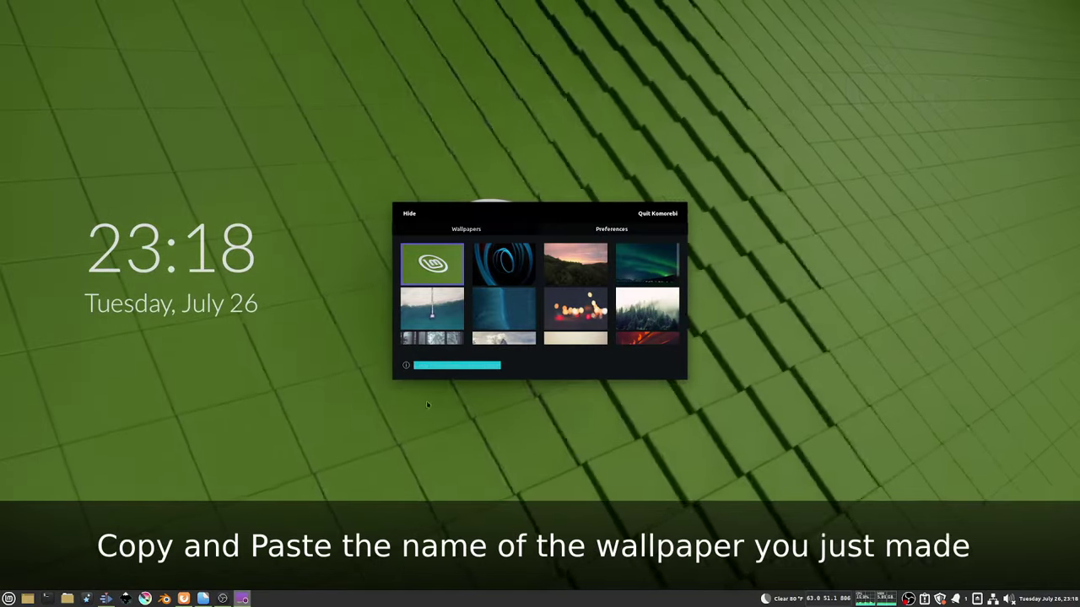
{"action": "right_click", "coordinate": [455, 369]}
{"action": "left_click", "coordinate": [470, 385]}
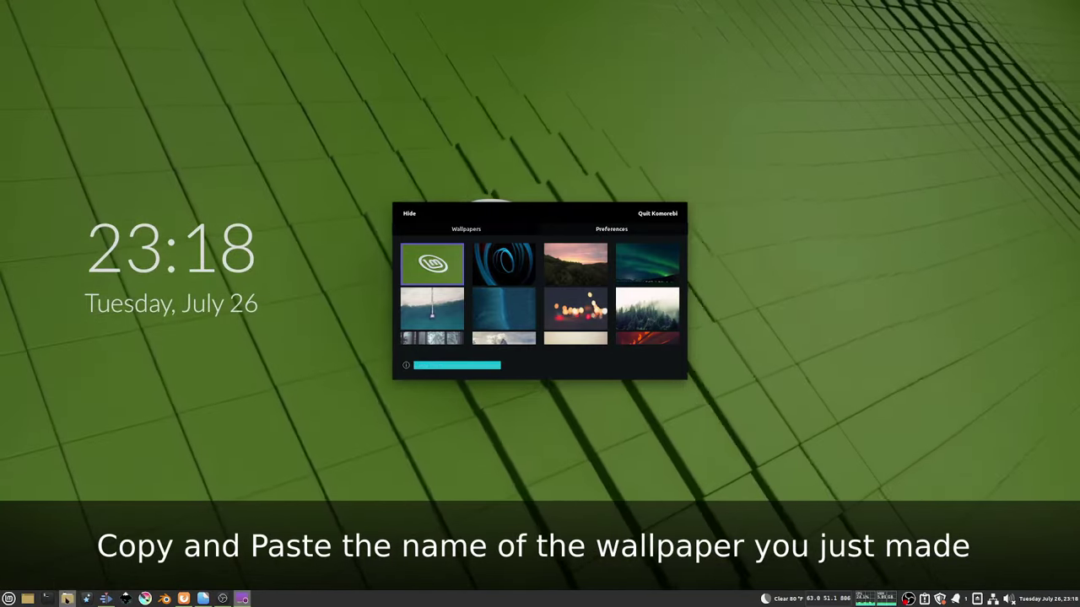
- Open a file search in the file manager's Home folder and paste the copied wallpaper name as the search term
{"action": "key", "text": "super+e"}
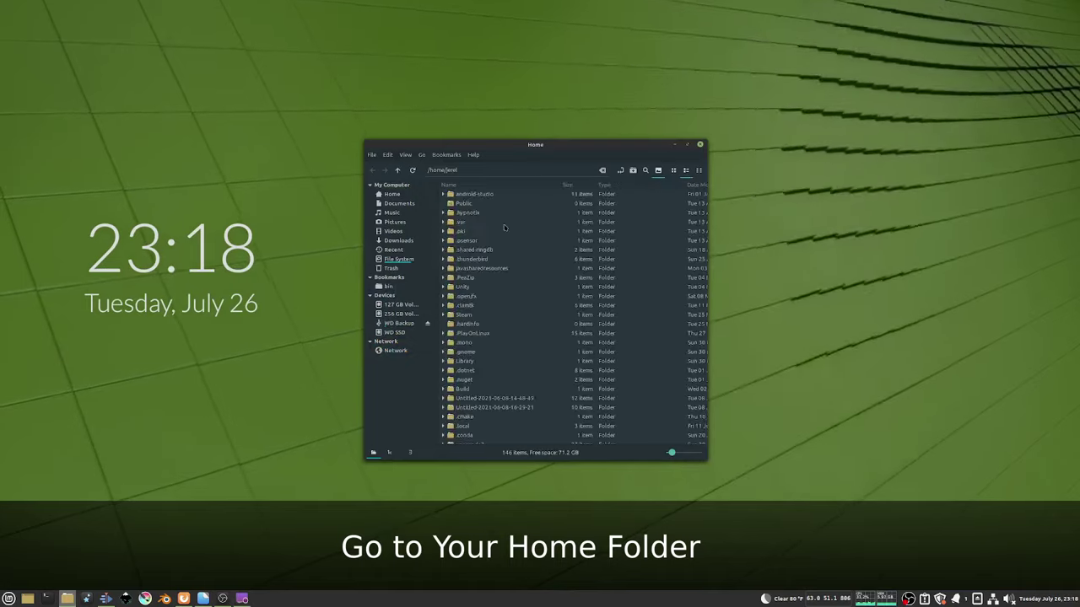
{"action": "left_click", "coordinate": [396, 195]}
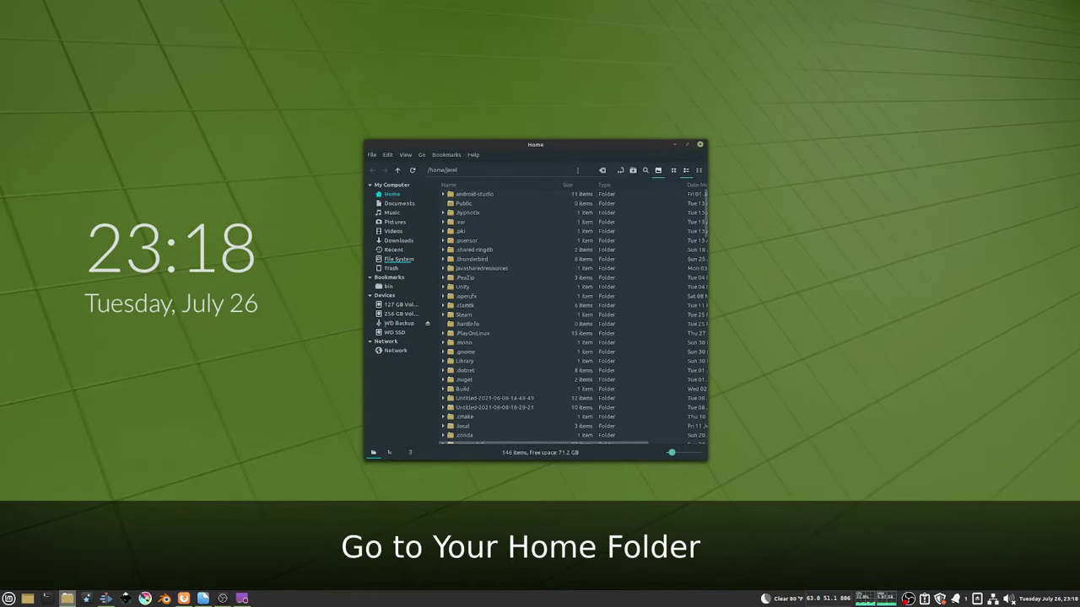
{"action": "left_click", "coordinate": [646, 169]}
{"action": "right_click", "coordinate": [531, 192]}
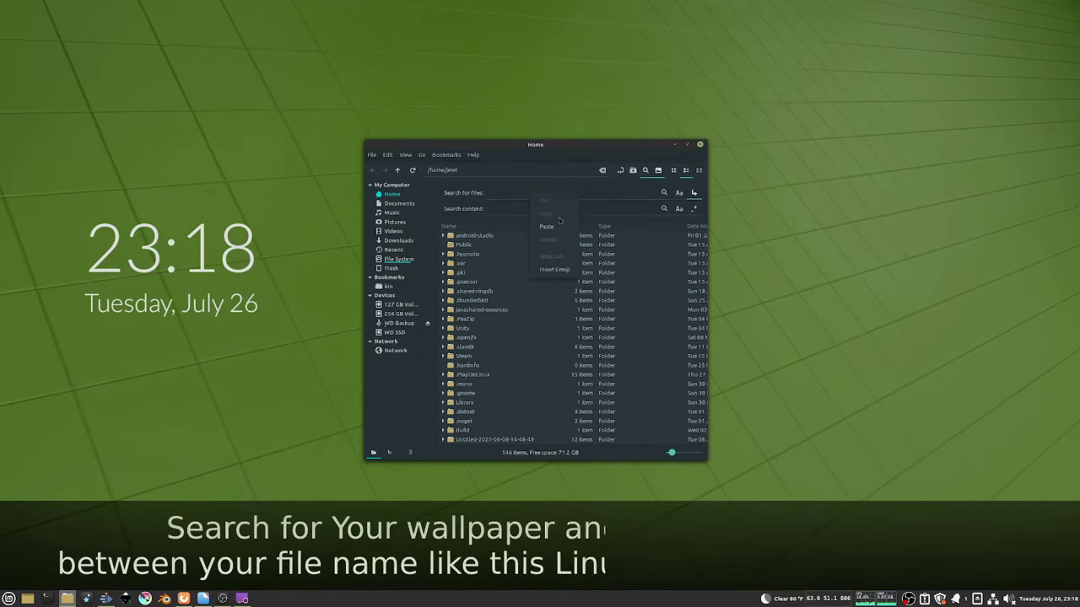
{"action": "left_click", "coordinate": [548, 226]}
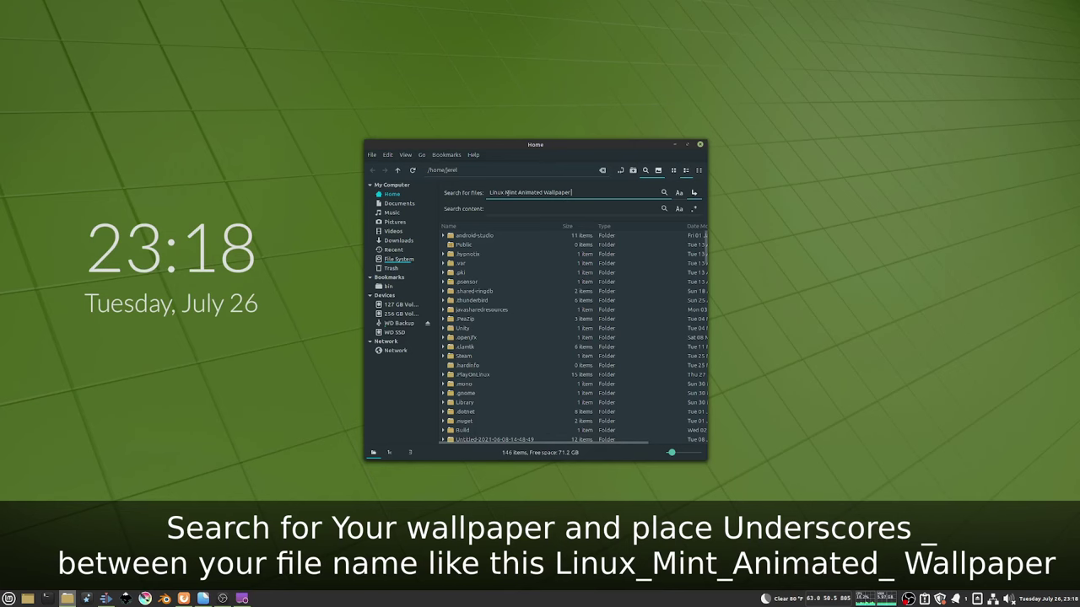
- Replace the spaces in the search term with underscores to read Linux_Mint_Animated_Wallpaper and run the file search
{"action": "left_click", "coordinate": [506, 193]}
{"action": "key", "text": "BackSpace"}
{"action": "type", "text": "_"}
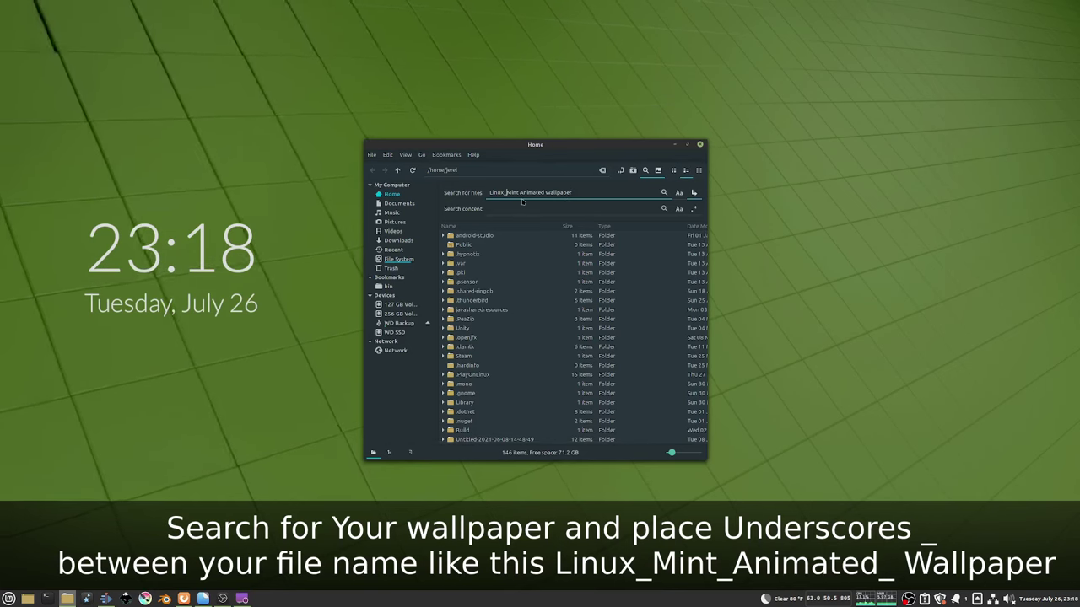
{"action": "key", "text": "Right"}
{"action": "key", "text": "Right"}
{"action": "key", "text": "Right"}
{"action": "key", "text": "Right"}
{"action": "key", "text": "Right"}
{"action": "key", "text": "BackSpace"}
{"action": "type", "text": "_"}
{"action": "key", "text": "Right"}
{"action": "key", "text": "Right"}
{"action": "key", "text": "Right"}
{"action": "key", "text": "Right"}
{"action": "key", "text": "Right"}
{"action": "key", "text": "Right"}
{"action": "key", "text": "Right"}
{"action": "key", "text": "Right"}
{"action": "key", "text": "Right"}
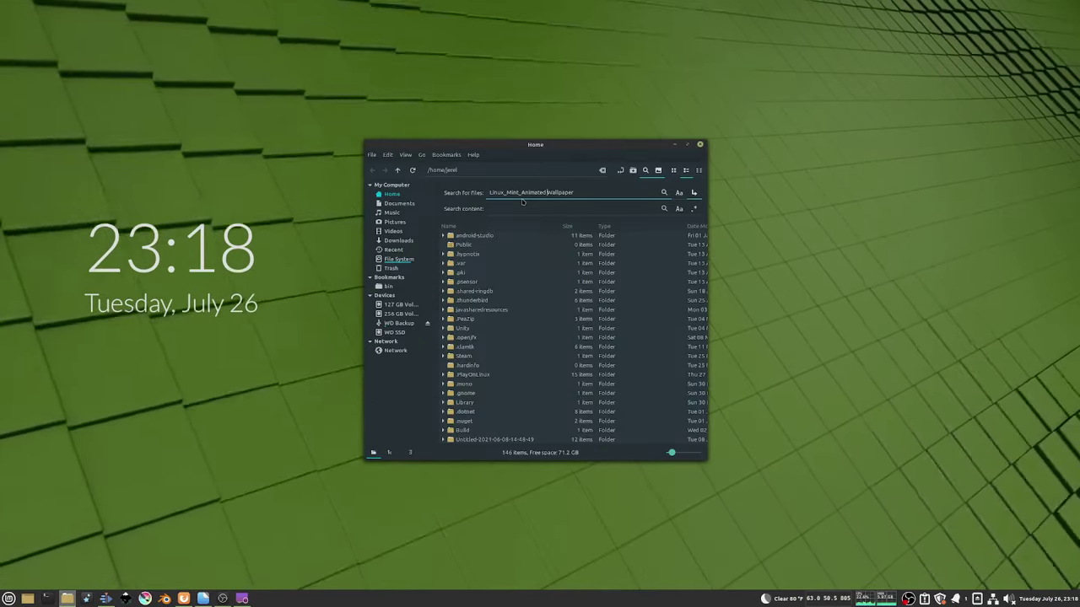
{"action": "key", "text": "BackSpace"}
{"action": "type", "text": "_"}
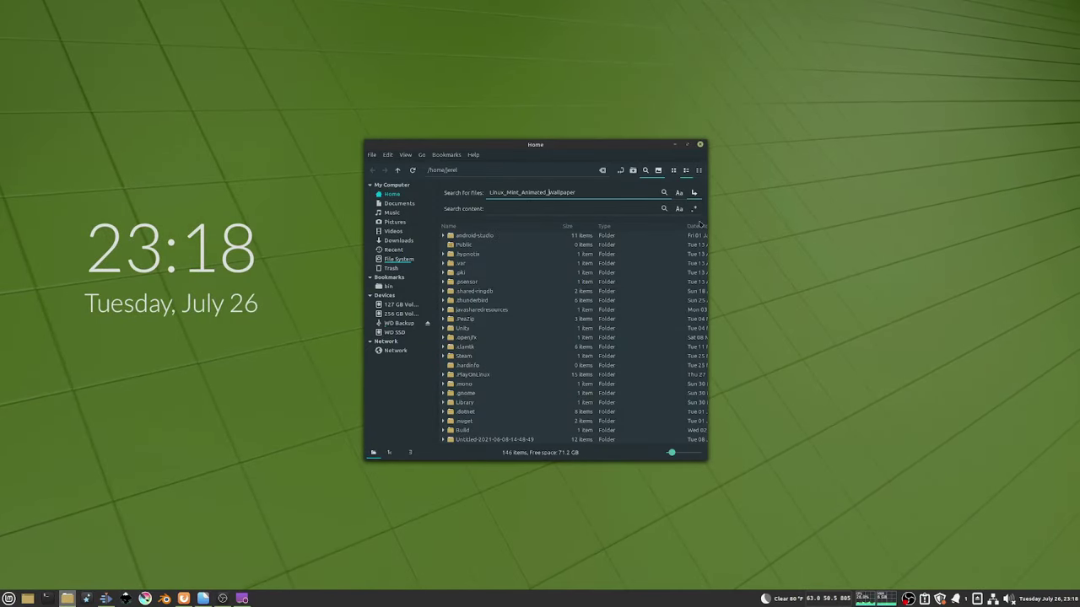
{"action": "left_click", "coordinate": [664, 193]}
- Open the config file in the found linux_mint_animated_wallpaper folder, set Position to center_right, and save it
{"action": "double_click", "coordinate": [611, 239]}
{"action": "double_click", "coordinate": [468, 205]}
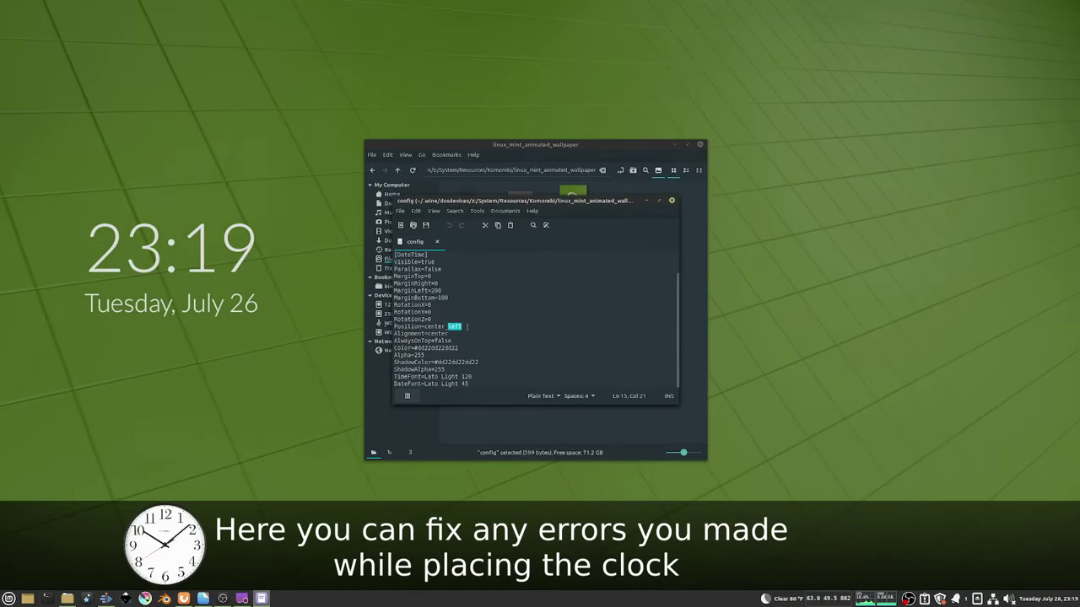
{"action": "type", "text": "right"}
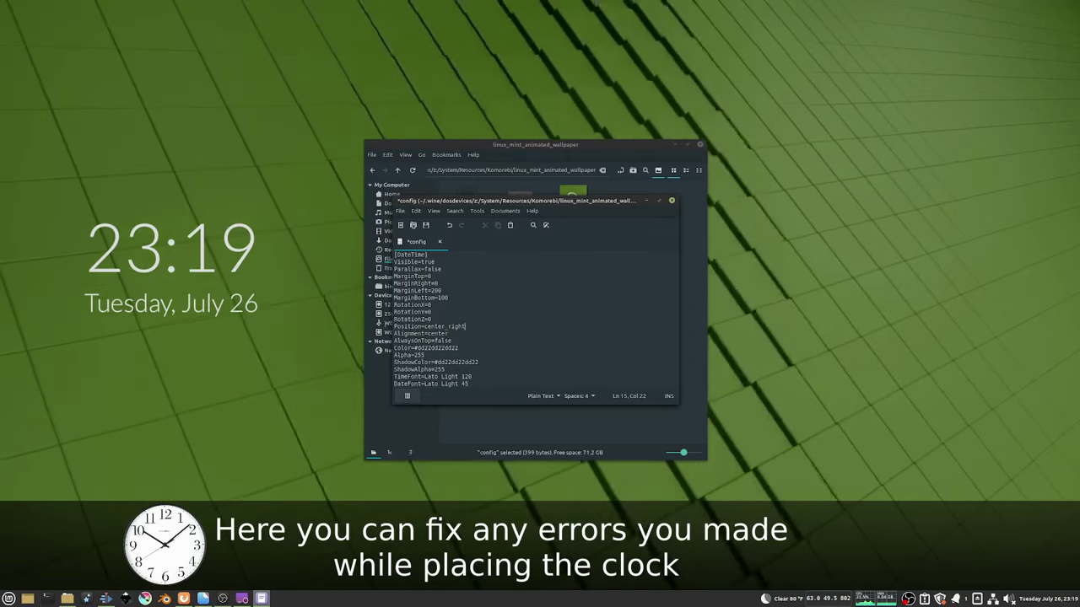
{"action": "left_click", "coordinate": [477, 376]}
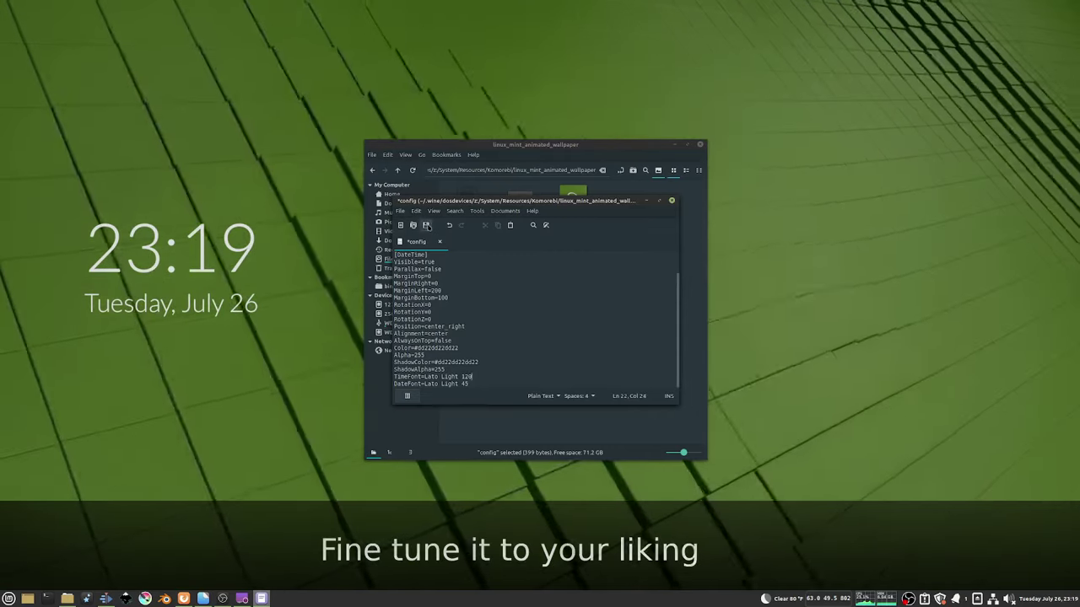
{"action": "left_click", "coordinate": [426, 225]}
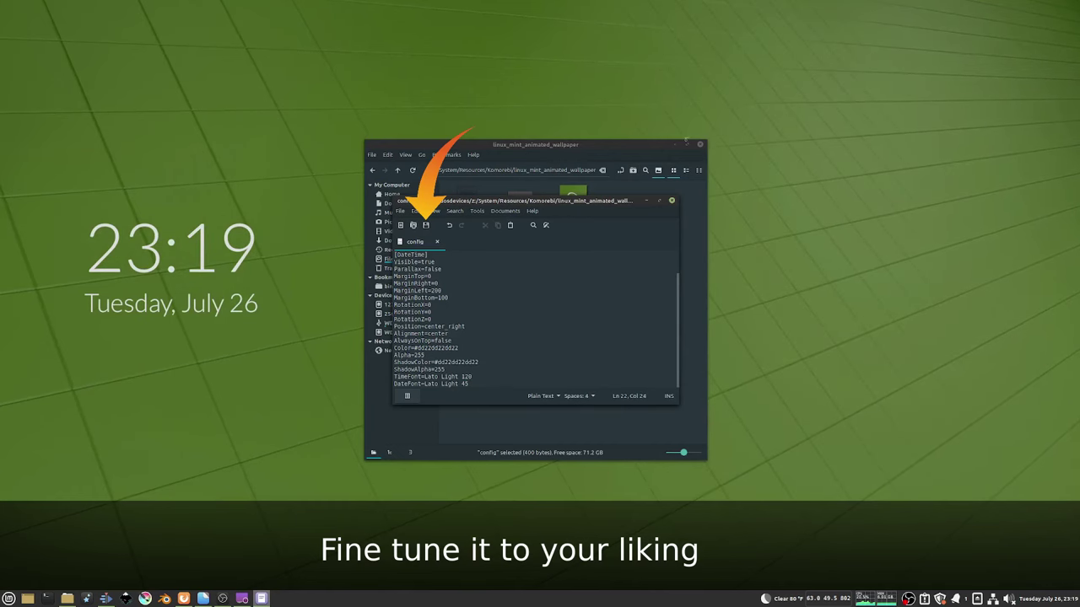
- Minimize the file manager and editor, and reload the Linux Mint Animated Wallpaper by switching to another wallpaper and back
{"action": "left_click", "coordinate": [676, 150]}
{"action": "left_click", "coordinate": [645, 202]}
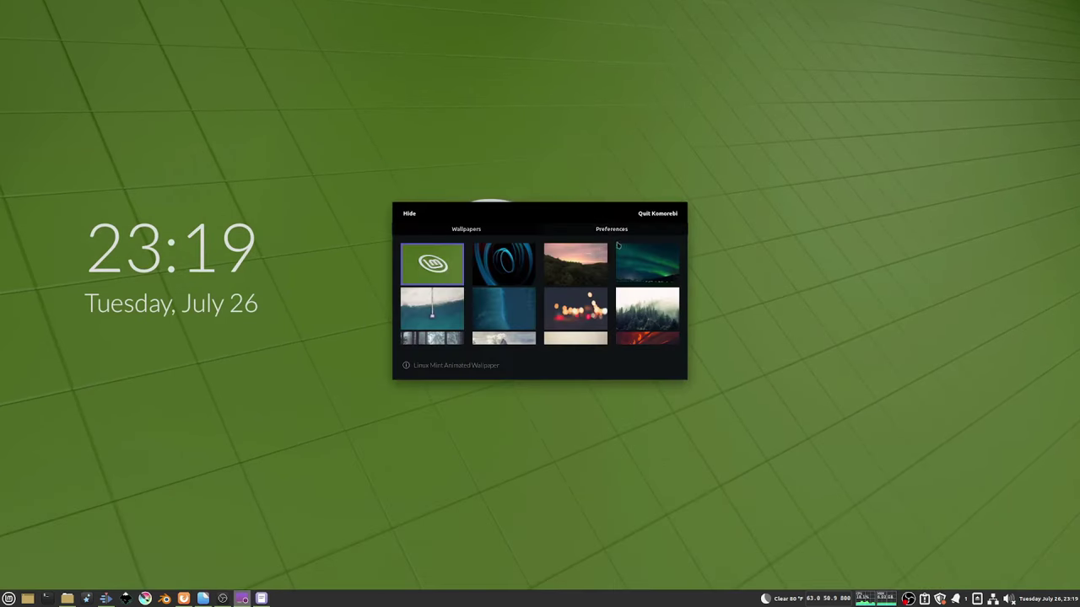
{"action": "left_click", "coordinate": [491, 259]}
{"action": "left_click", "coordinate": [450, 266]}
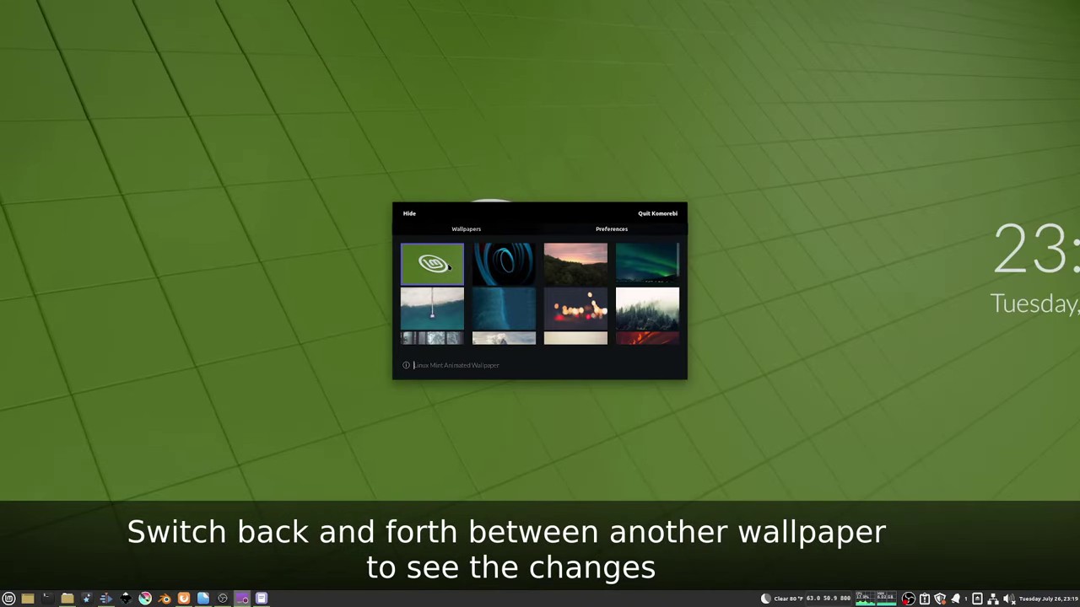
- Set MarginLeft to 0 and MarginBottom to 50 in the config file, save it, and minimize the editor
{"action": "left_click", "coordinate": [262, 598]}
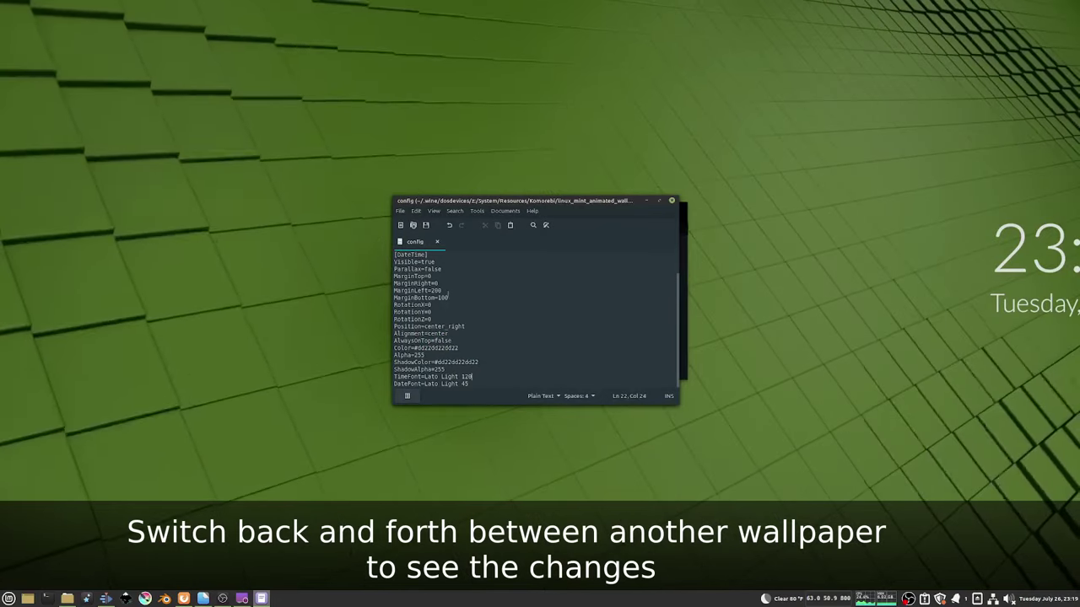
{"action": "left_click", "coordinate": [442, 290]}
{"action": "key", "text": "shift+Left"}
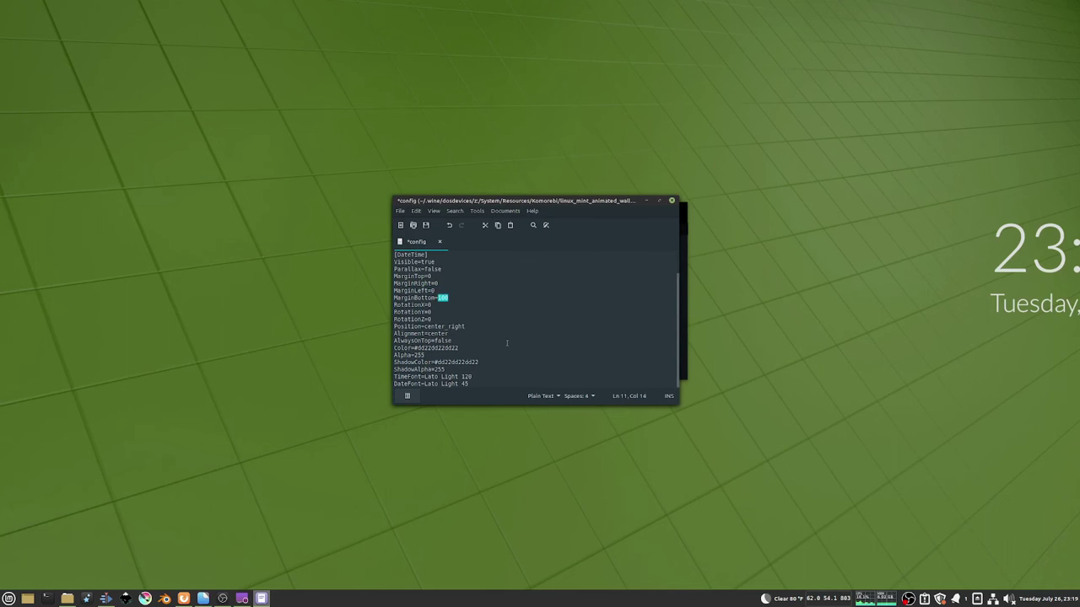
{"action": "type", "text": "0"}
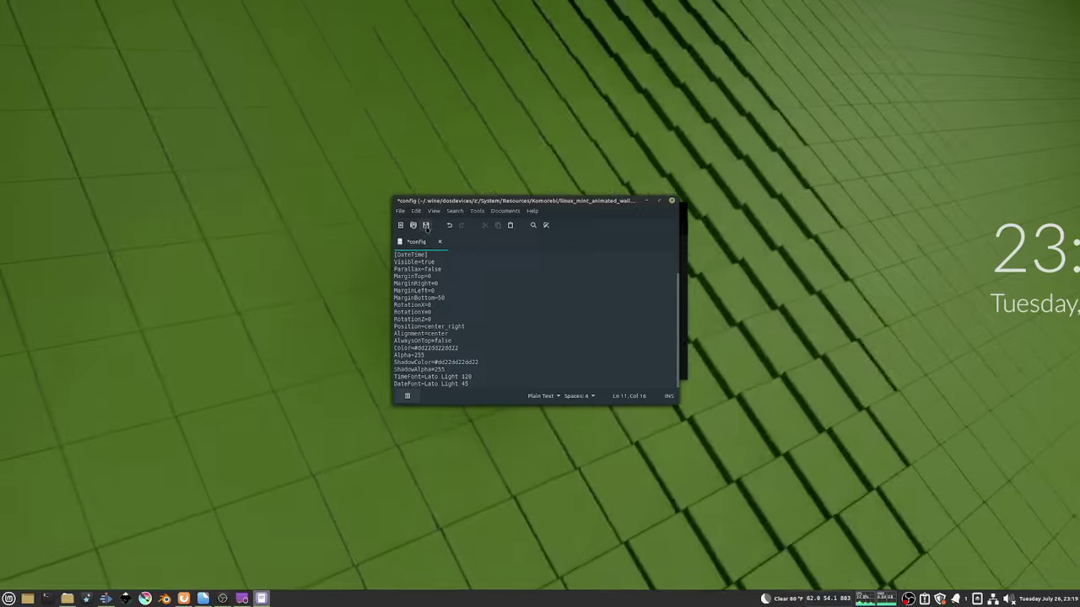
{"action": "left_click", "coordinate": [425, 225]}
{"action": "left_click", "coordinate": [646, 200]}
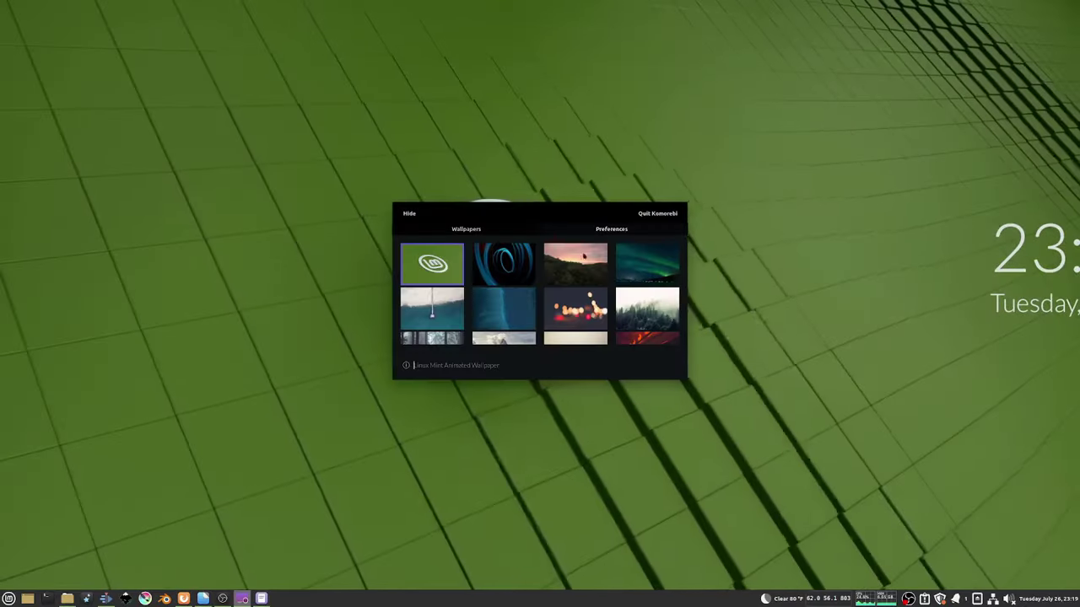
- Reload the Linux Mint Animated Wallpaper by switching to Beach Space View and back
{"action": "left_click", "coordinate": [448, 308]}
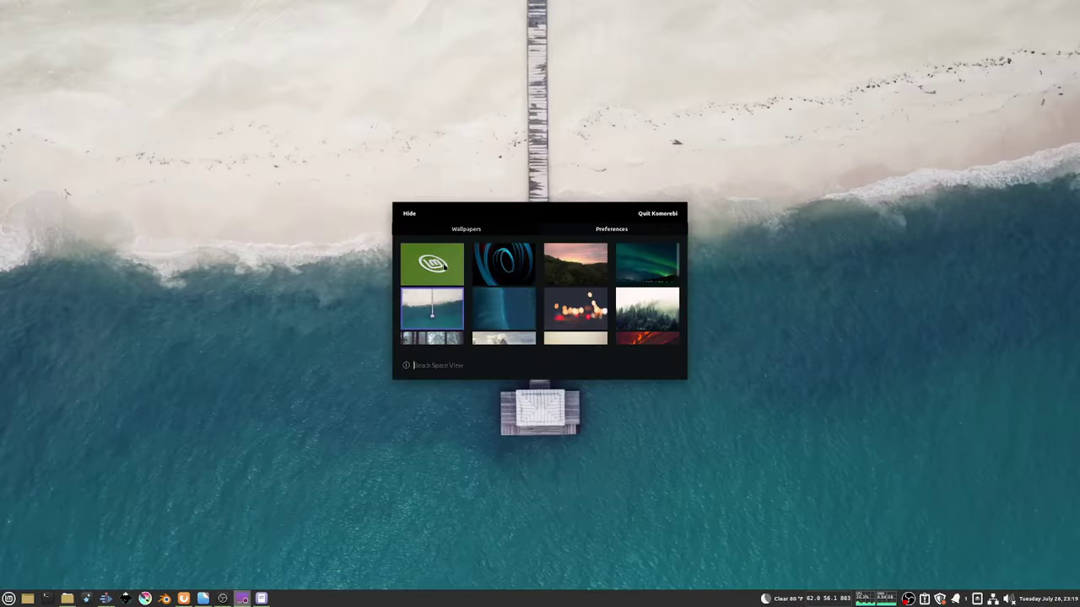
{"action": "left_click", "coordinate": [445, 265]}
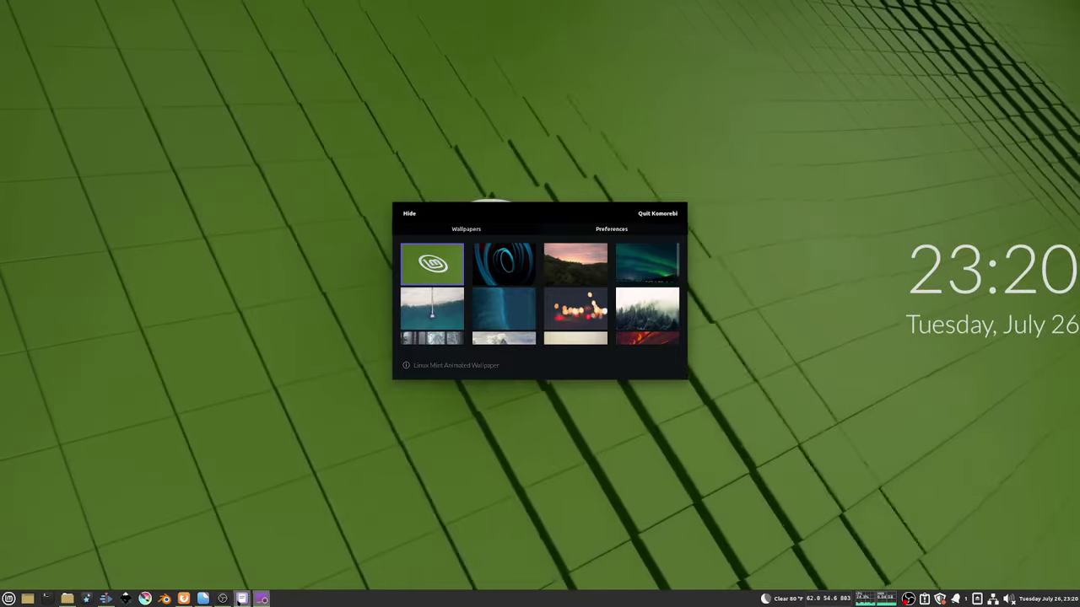
- Restore the config file to MarginLeft 200, MarginBottom 100 and Position center_left, save it, reload the wallpaper, and hide the chooser
{"action": "left_click", "coordinate": [242, 598]}
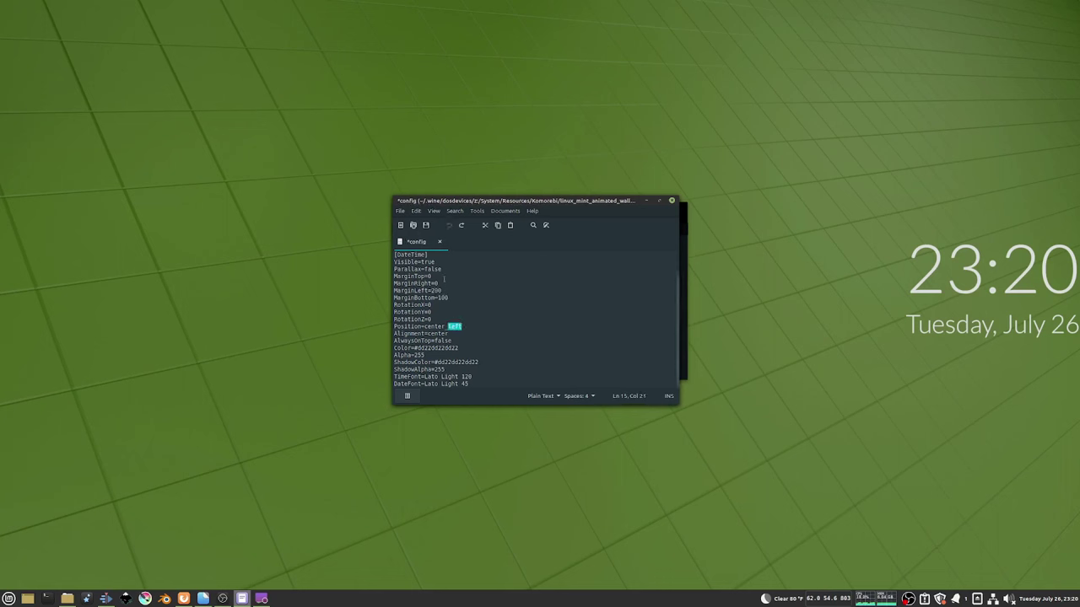
{"action": "left_click", "coordinate": [426, 225]}
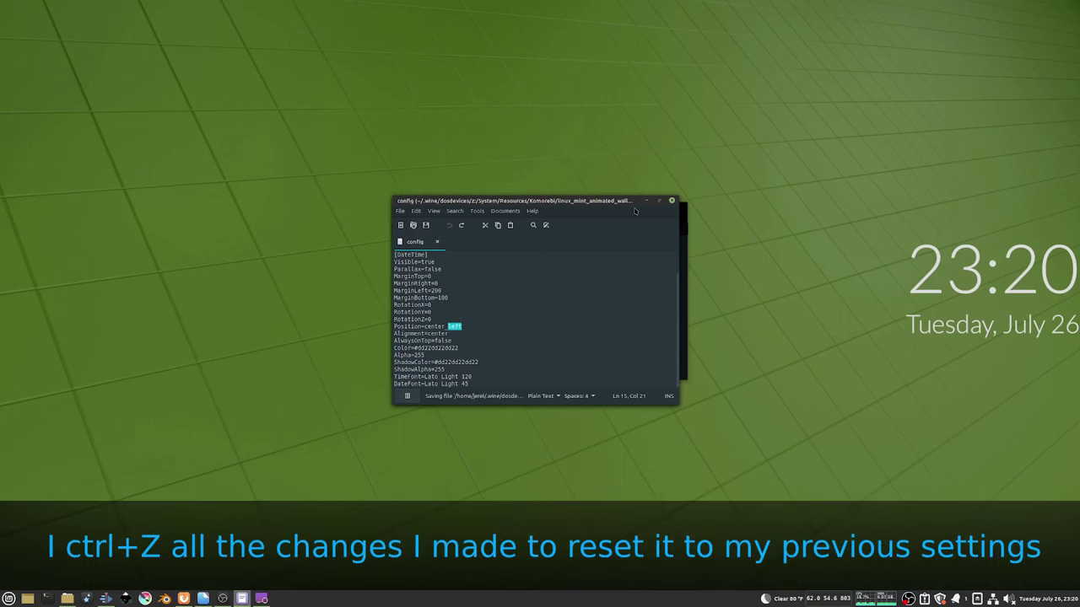
{"action": "left_click", "coordinate": [659, 201]}
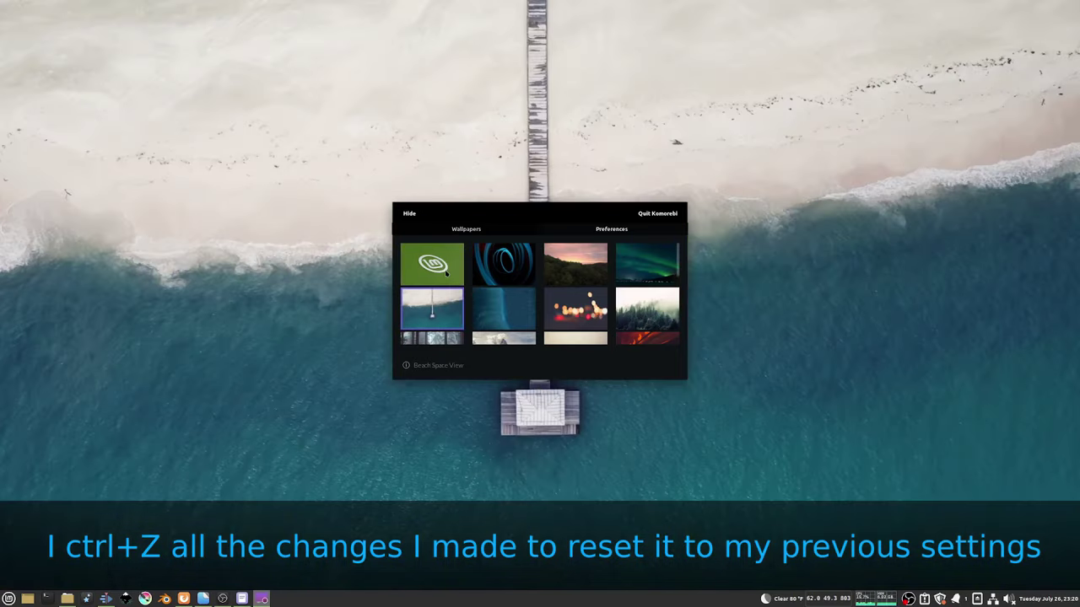
{"action": "left_click", "coordinate": [446, 272]}
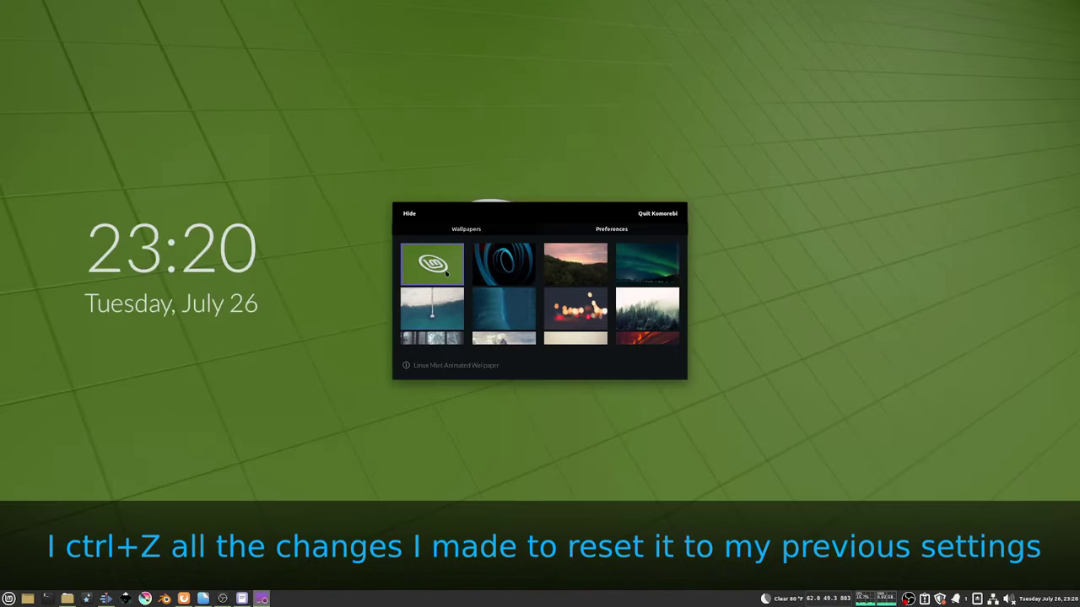
{"action": "left_click", "coordinate": [412, 215]}
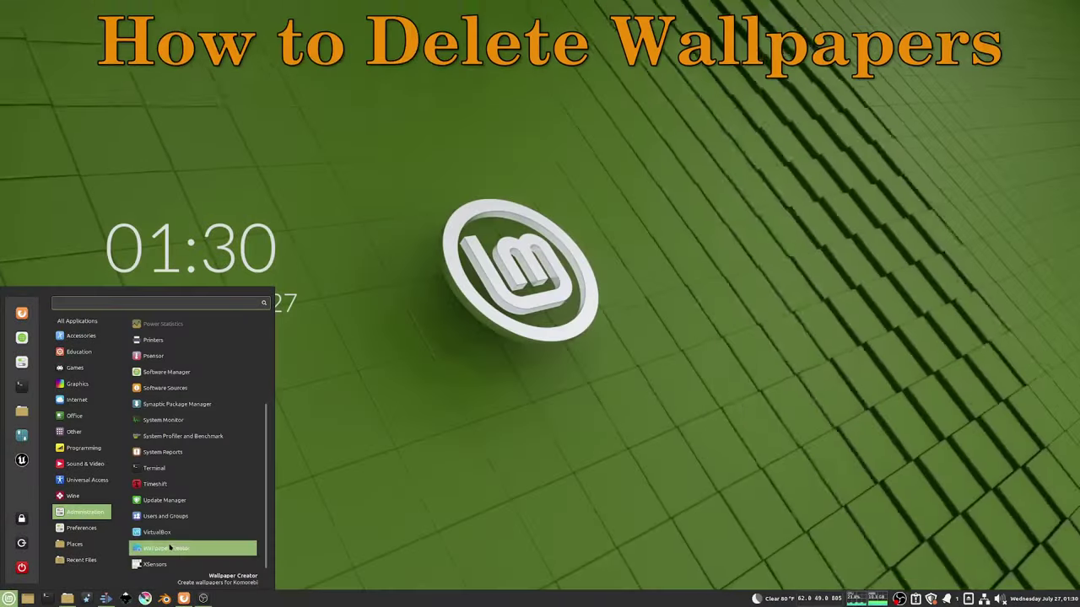
- Open the Wallpaper Creator, name a new video wallpaper LM1080p, and choose its video file
{"action": "left_click", "coordinate": [170, 549]}
{"action": "type", "text": "LM1080p"}
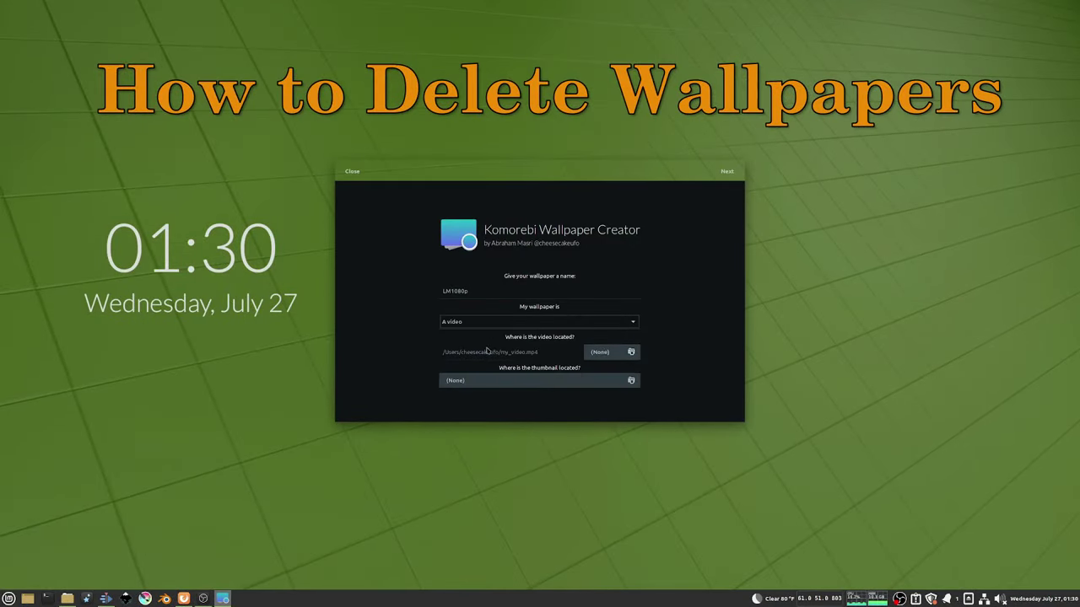
{"action": "left_click", "coordinate": [600, 350]}
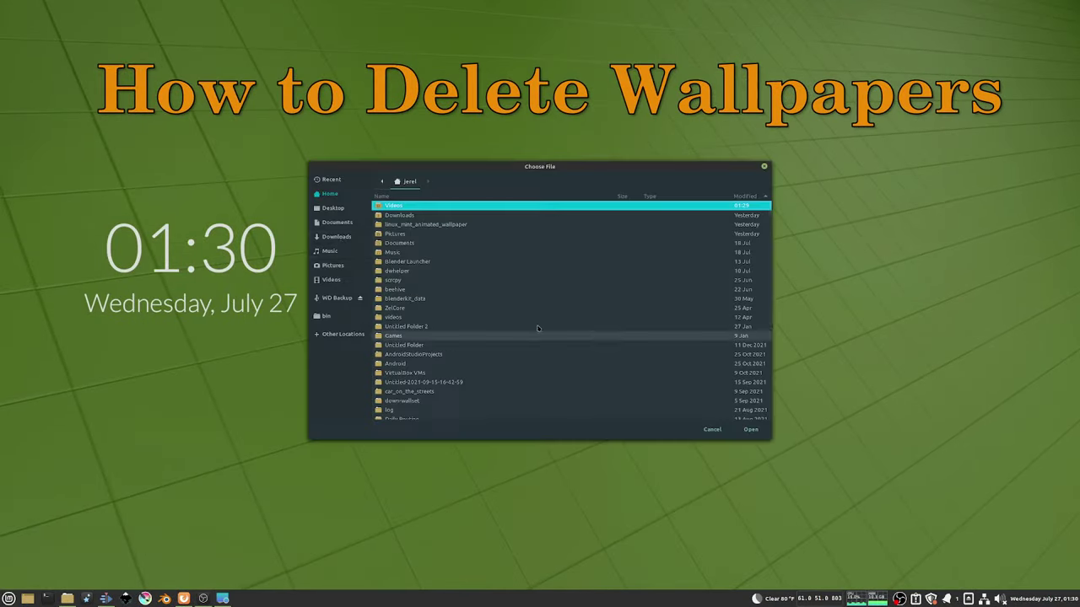
{"action": "left_click", "coordinate": [746, 431]}
- Choose LM logo 10 GR.png from Downloads as the thumbnail and proceed through the remaining options to finish the wallpaper
{"action": "left_click", "coordinate": [577, 380]}
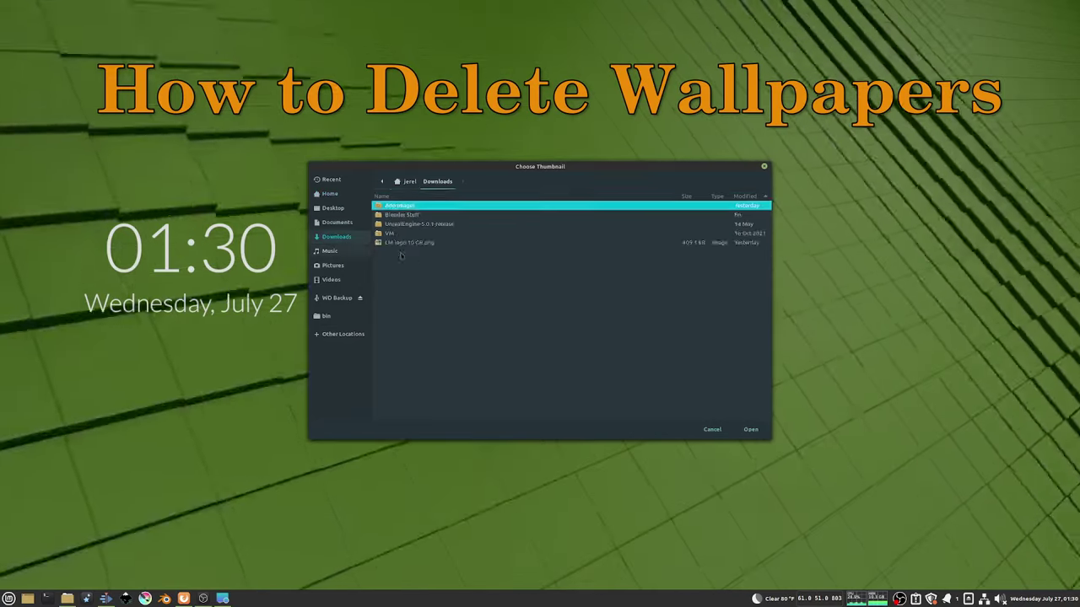
{"action": "left_click", "coordinate": [506, 242]}
{"action": "left_click", "coordinate": [749, 429]}
{"action": "left_click", "coordinate": [727, 172]}
{"action": "scroll", "coordinate": [673, 371], "scroll_direction": "down", "scroll_amount": 5}
{"action": "left_click", "coordinate": [726, 171]}
- Copy the generated move command, run it in a terminal with the account password, and close the terminal and the creator
{"action": "right_click", "coordinate": [629, 344]}
{"action": "left_click", "coordinate": [641, 367]}
{"action": "left_click", "coordinate": [47, 598]}
{"action": "key", "text": "ctrl+shift+v"}
{"action": "key", "text": "Return"}
{"action": "type", "text": "*"}
{"action": "left_click", "coordinate": [666, 207]}
{"action": "left_click", "coordinate": [540, 379]}
- Reopen the Wallpaper Creator and set up a second video wallpaper named Linux wallpaper
{"action": "left_click", "coordinate": [8, 598]}
{"action": "mouse_move", "coordinate": [84, 512]}
{"action": "left_click", "coordinate": [169, 388]}
{"action": "type", "text": "Linux"}
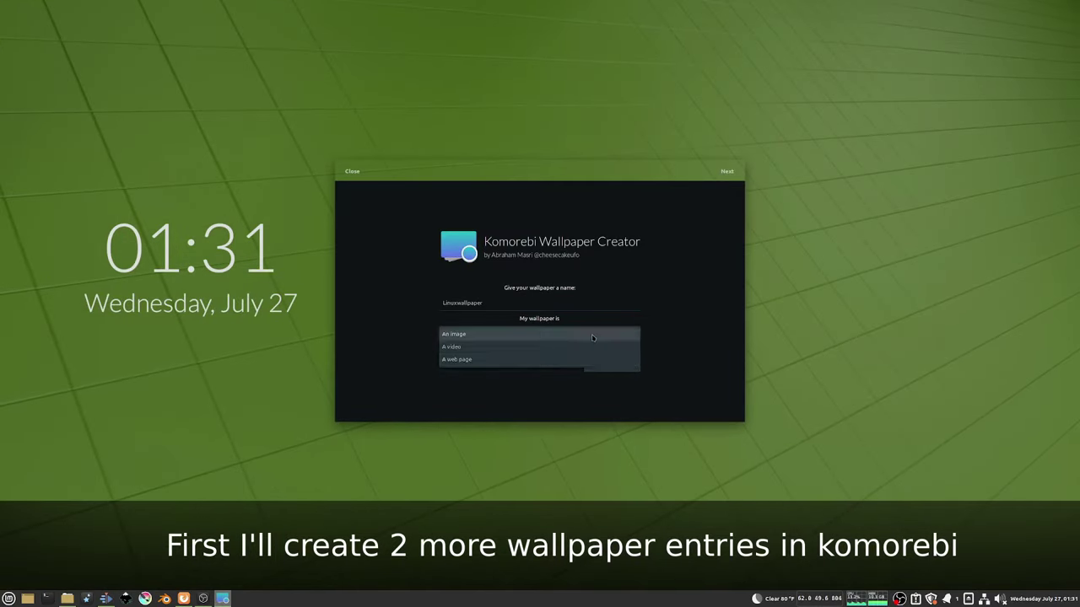
{"action": "left_click", "coordinate": [514, 347]}
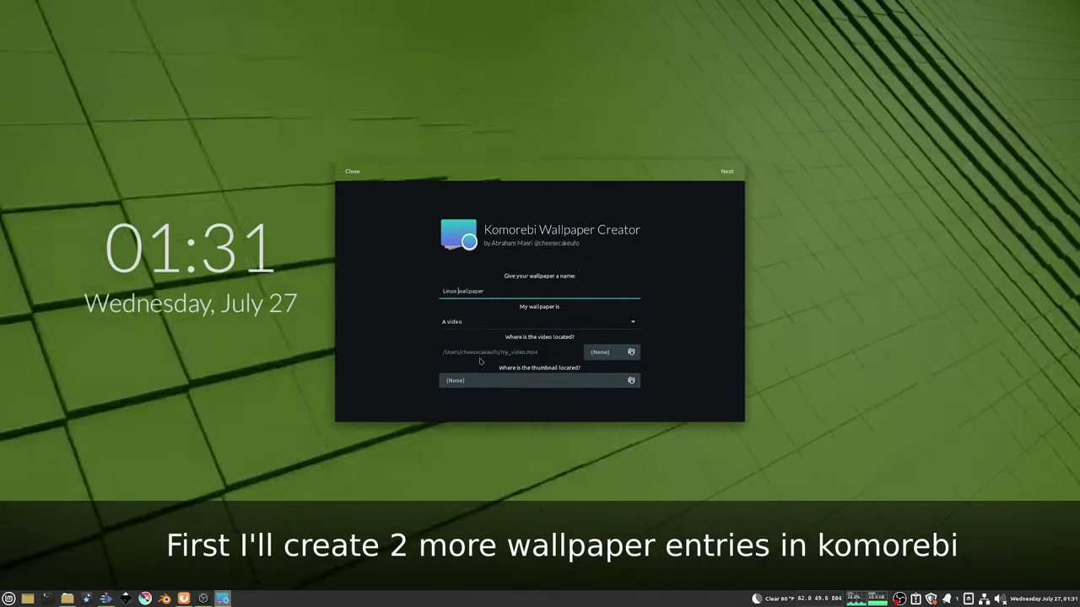
- Choose Linux Mint Default Wallpaper Animation 1080p.mp4 as the video and LM logo 10 GR.png as the thumbnail, and finish the wallpaper
{"action": "left_click", "coordinate": [600, 353]}
{"action": "left_click", "coordinate": [337, 237]}
{"action": "left_click", "coordinate": [751, 430]}
{"action": "left_click", "coordinate": [574, 378]}
{"action": "left_click", "coordinate": [749, 429]}
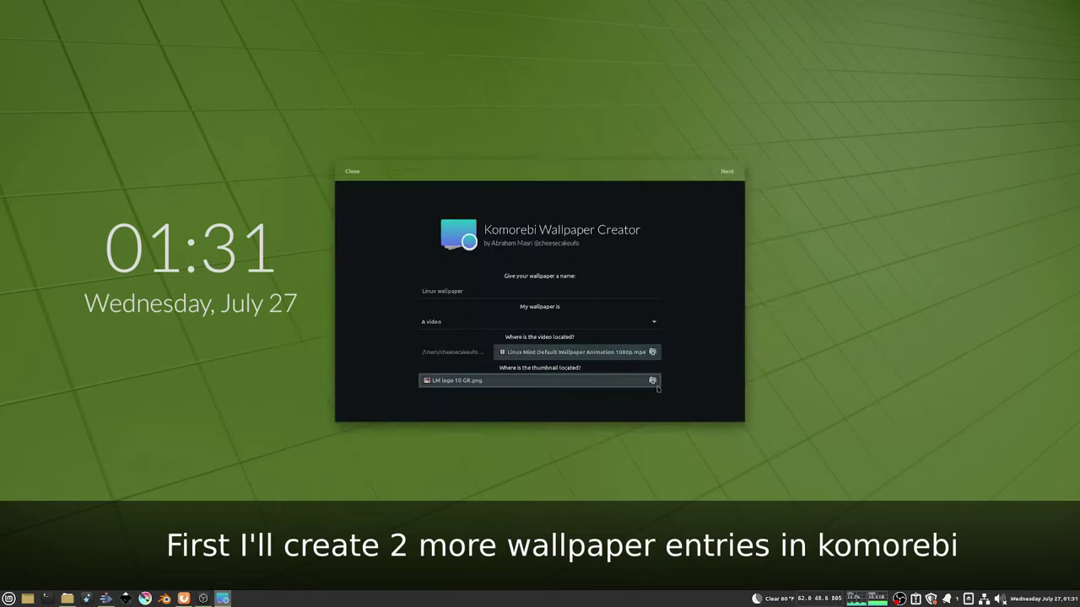
{"action": "left_click", "coordinate": [727, 171]}
- Run the generated command in a terminal to move linux_wallpaper to /System/Resources/Komorebi, and close the terminal and the creator
{"action": "left_click_drag", "start_coordinate": [441, 346], "coordinate": [638, 345]}
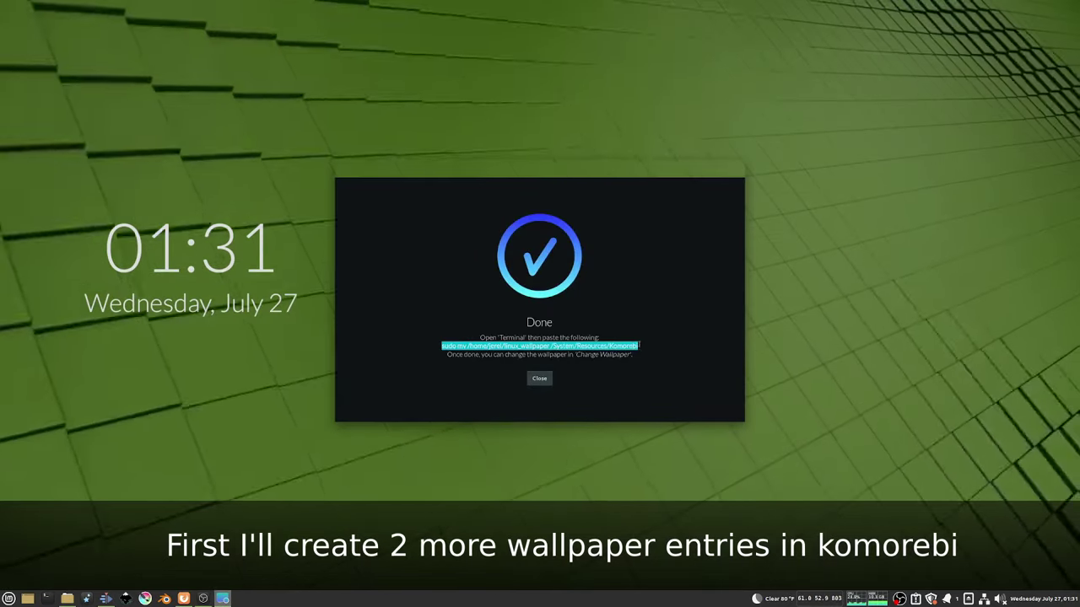
{"action": "key", "text": "ctrl+alt+t"}
{"action": "right_click", "coordinate": [524, 252]}
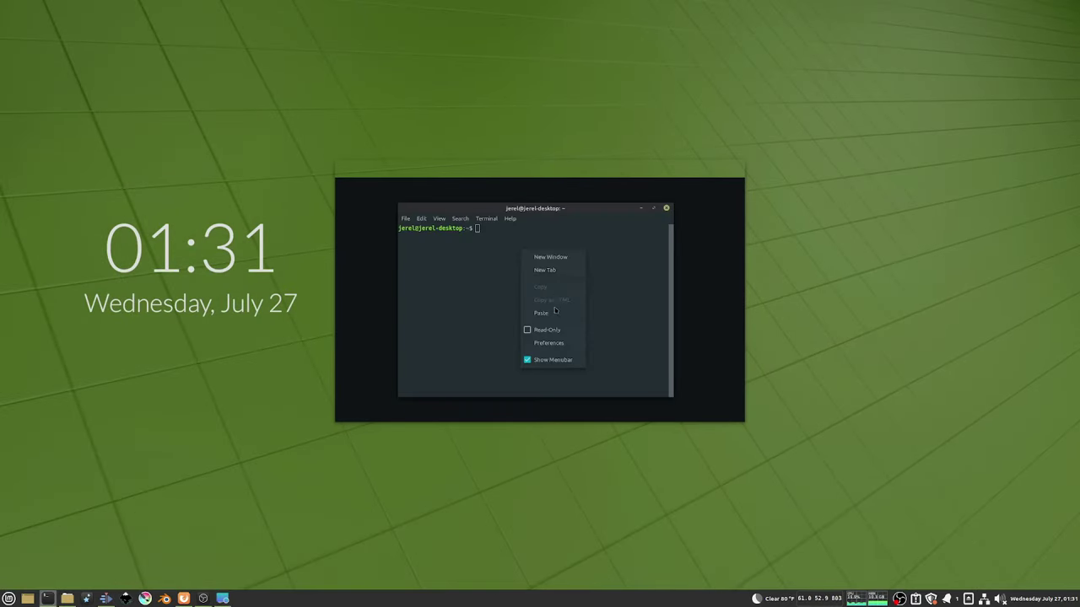
{"action": "left_click", "coordinate": [666, 207]}
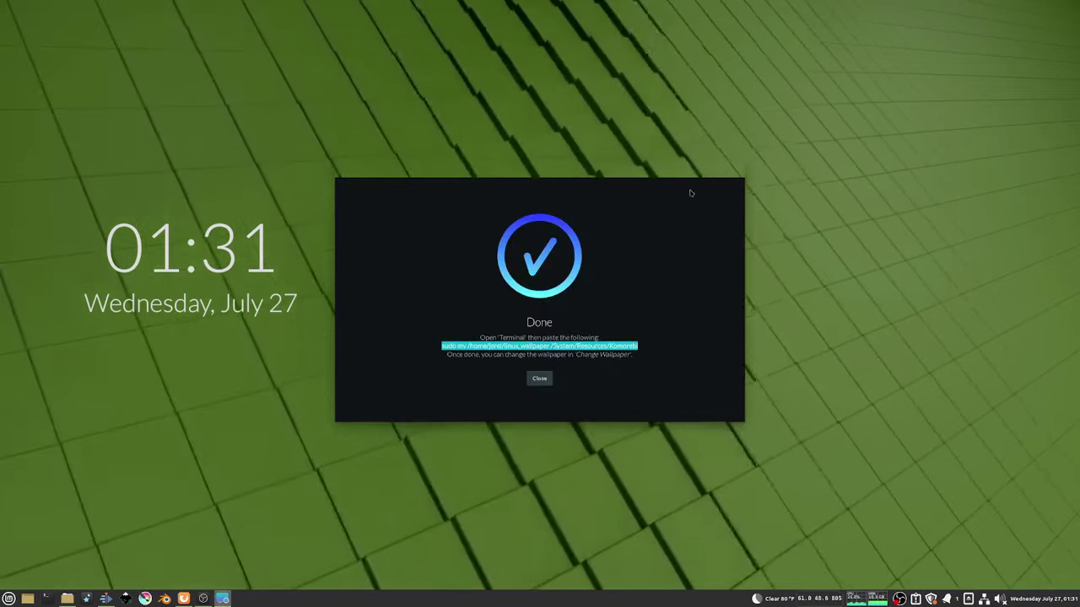
{"action": "left_click", "coordinate": [539, 379]}
- Open the wallpaper chooser from the desktop and apply Linux Mint Animated Wallpaper, Lm1080p and Linux Wallpaper in turn
{"action": "right_click", "coordinate": [563, 332]}
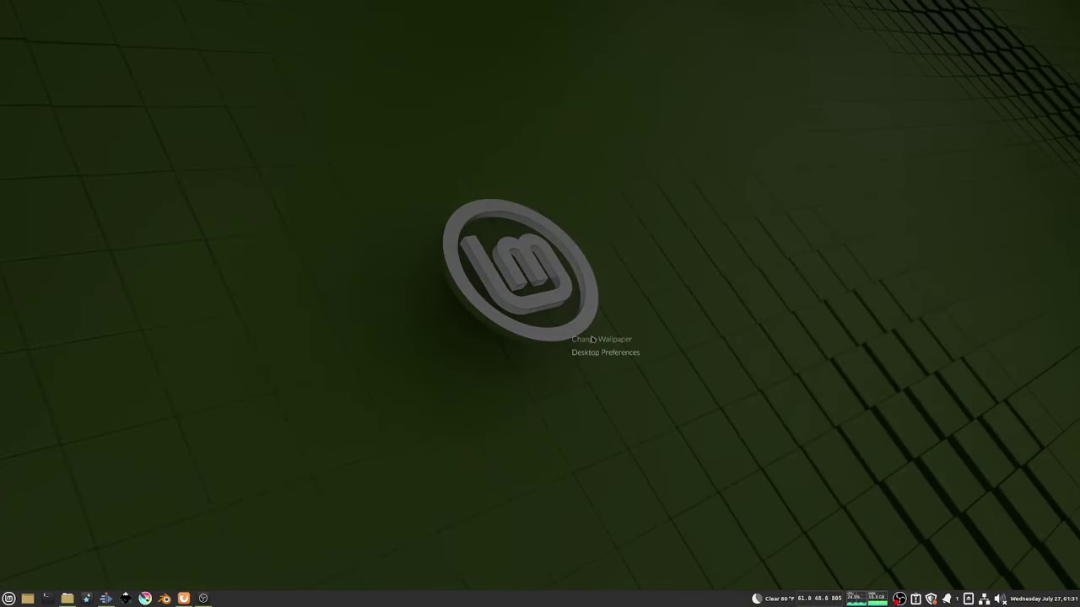
{"action": "right_click", "coordinate": [611, 310]}
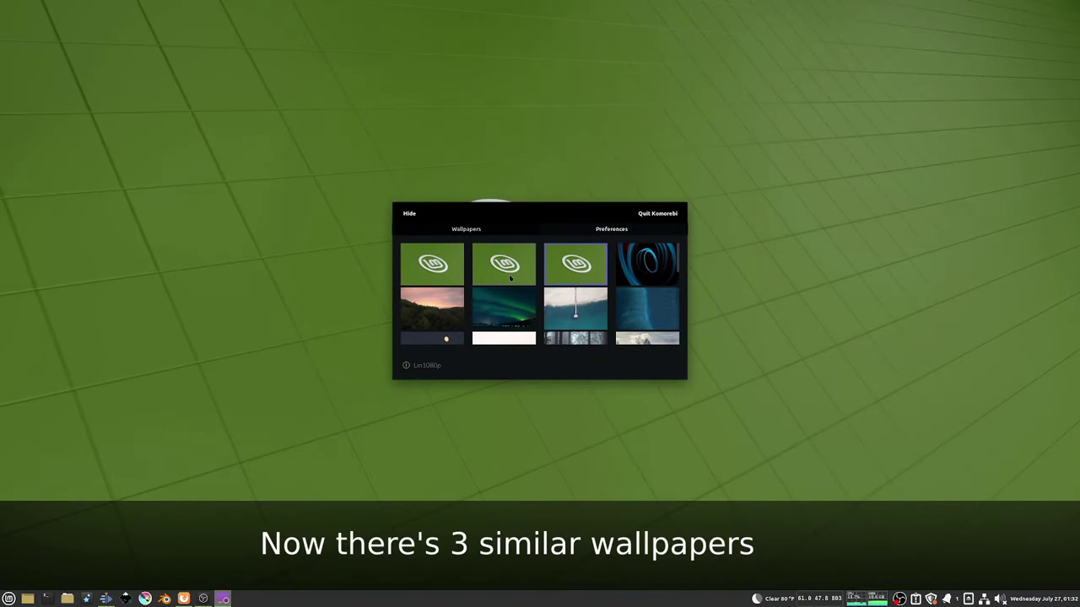
{"action": "left_click", "coordinate": [444, 270]}
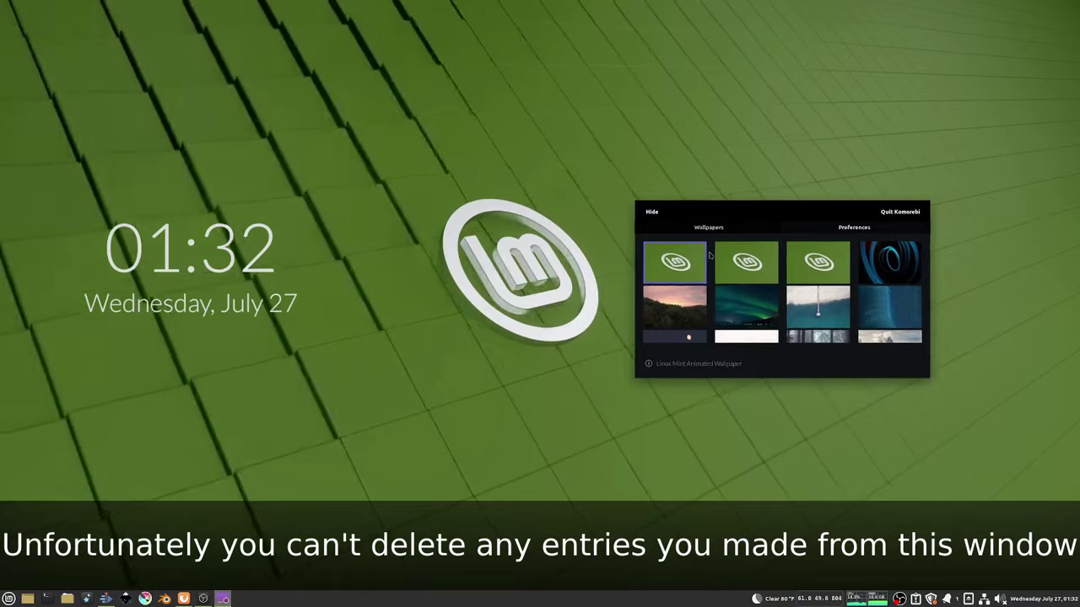
{"action": "left_click", "coordinate": [747, 263]}
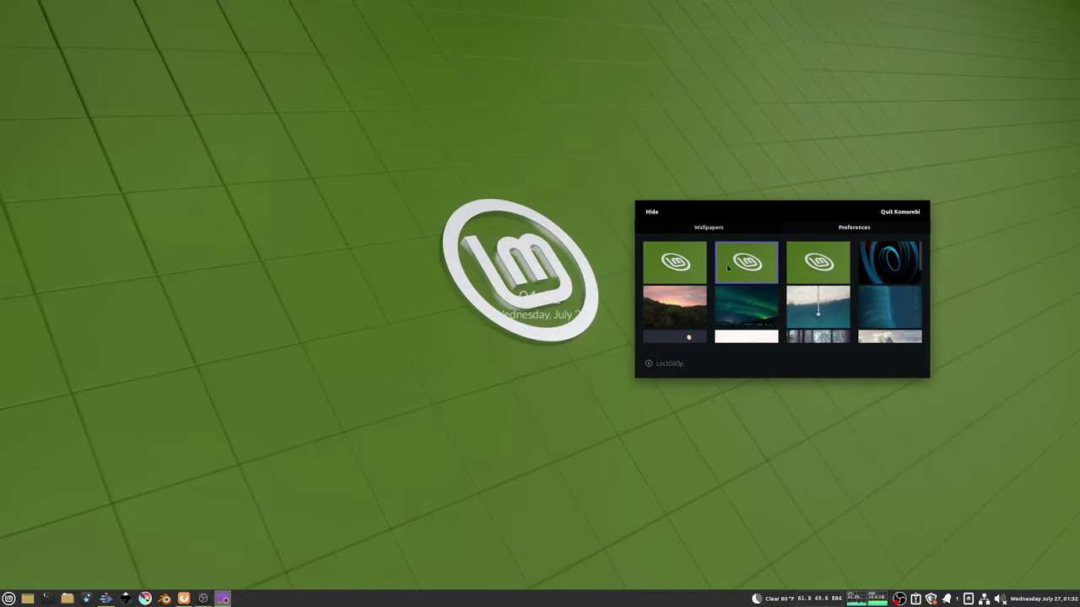
{"action": "left_click", "coordinate": [818, 263]}
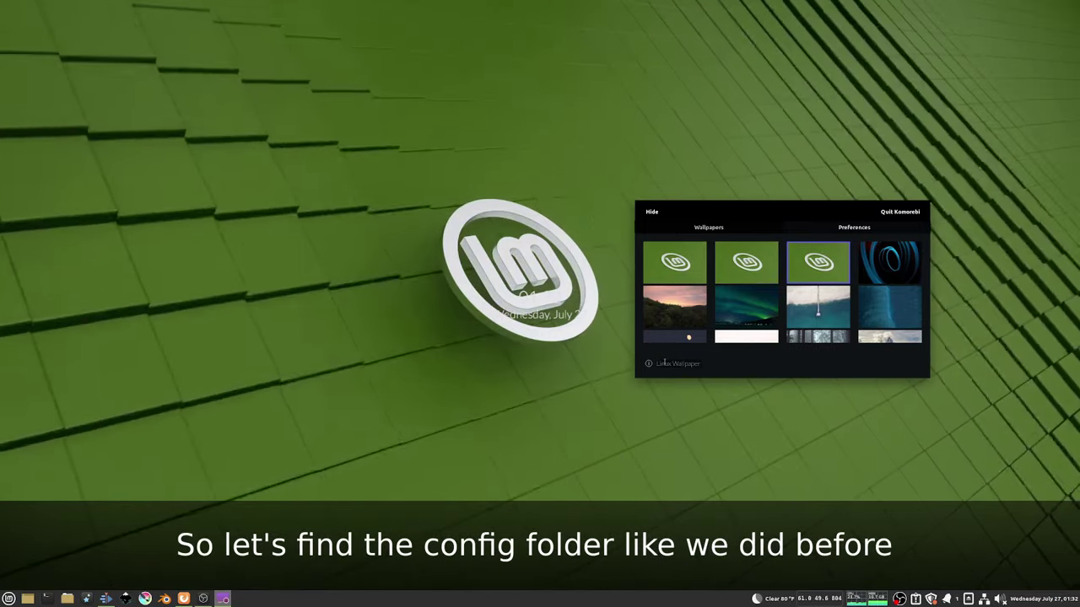
- Copy the wallpaper name Linux Wallpaper and paste it into a file search of the home folder
{"action": "left_click_drag", "start_coordinate": [656, 363], "coordinate": [699, 365]}
{"action": "right_click", "coordinate": [693, 366]}
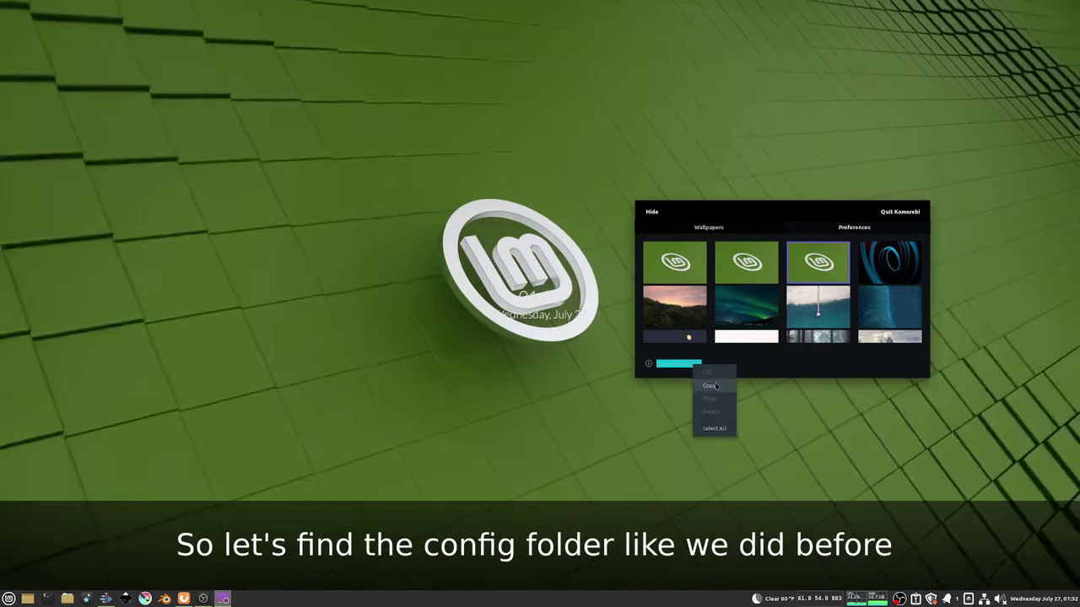
{"action": "left_click", "coordinate": [708, 385]}
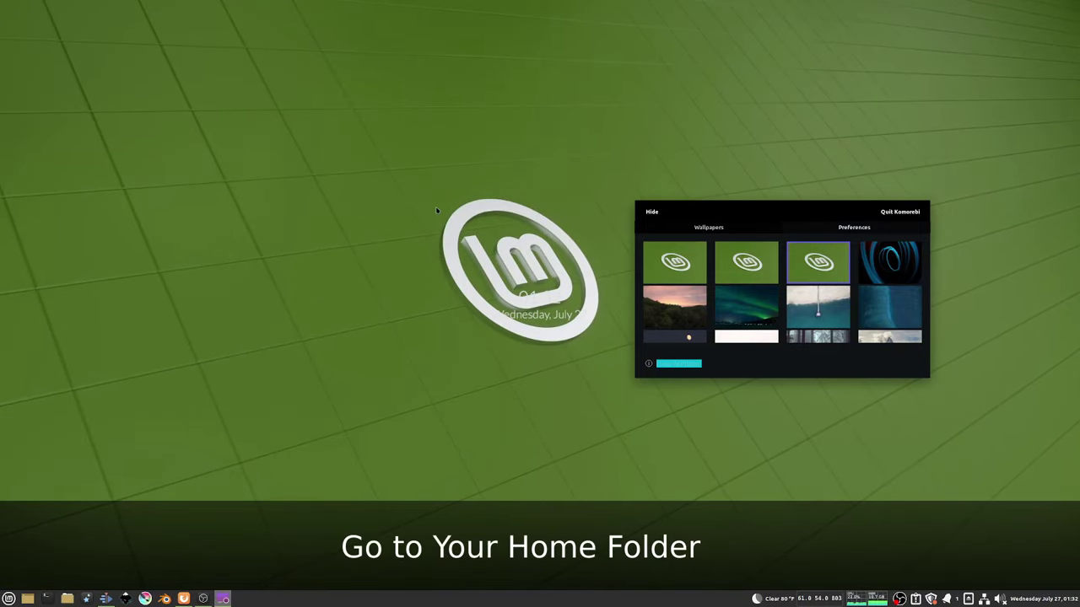
{"action": "key", "text": "super+e"}
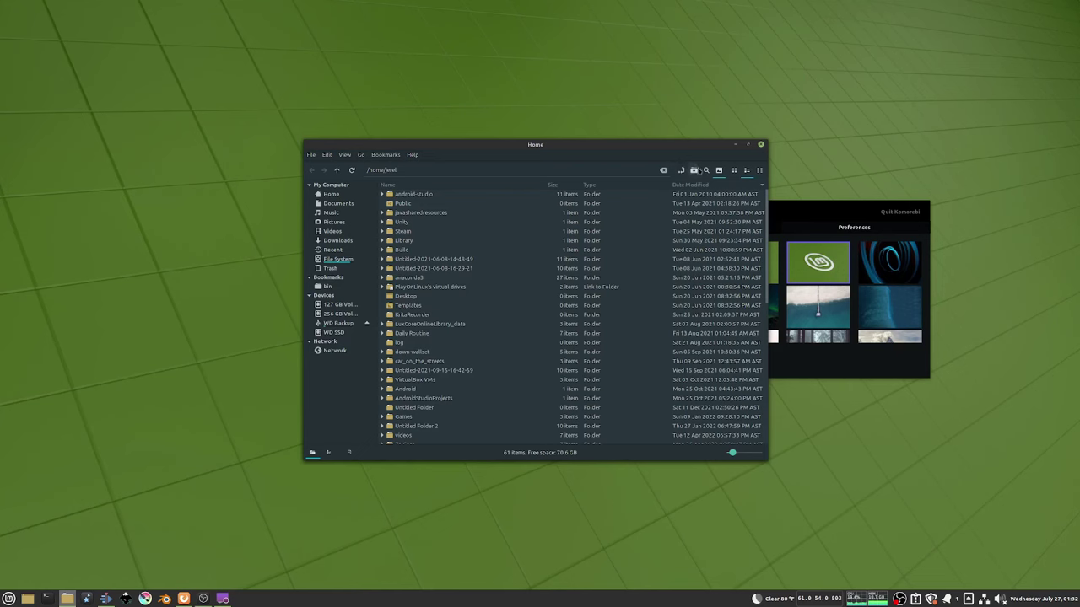
{"action": "left_click", "coordinate": [706, 169]}
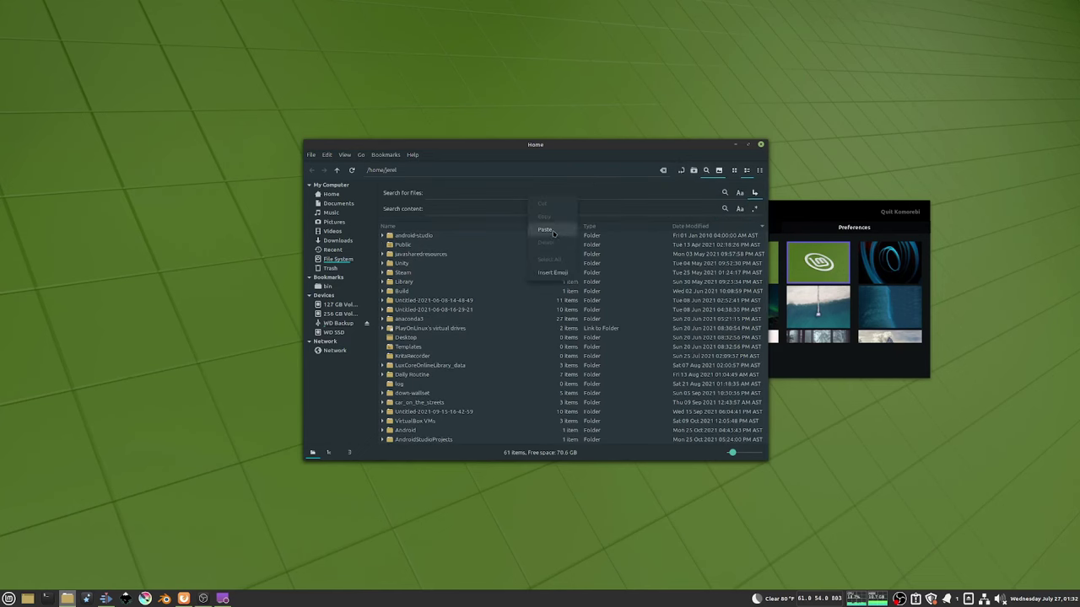
{"action": "left_click_drag", "start_coordinate": [367, 170], "coordinate": [374, 170]}
{"action": "double_click", "coordinate": [371, 170]}
{"action": "left_click", "coordinate": [480, 193]}
- Change the search term to Linux_Wallpaper, run the search, and open the found linux_wallpaper folder
{"action": "left_click", "coordinate": [444, 171]}
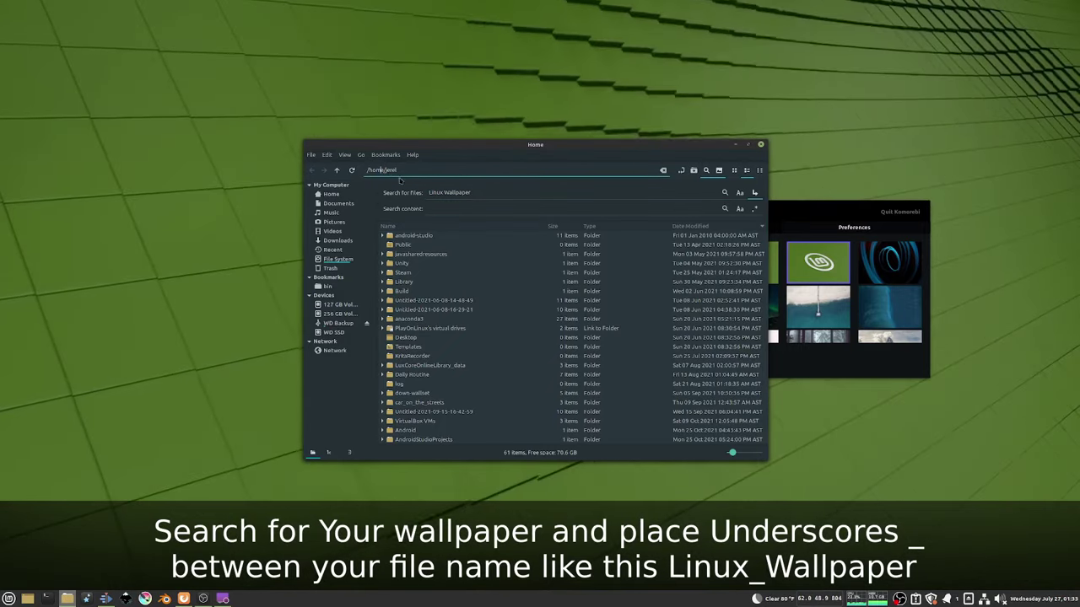
{"action": "left_click", "coordinate": [444, 192]}
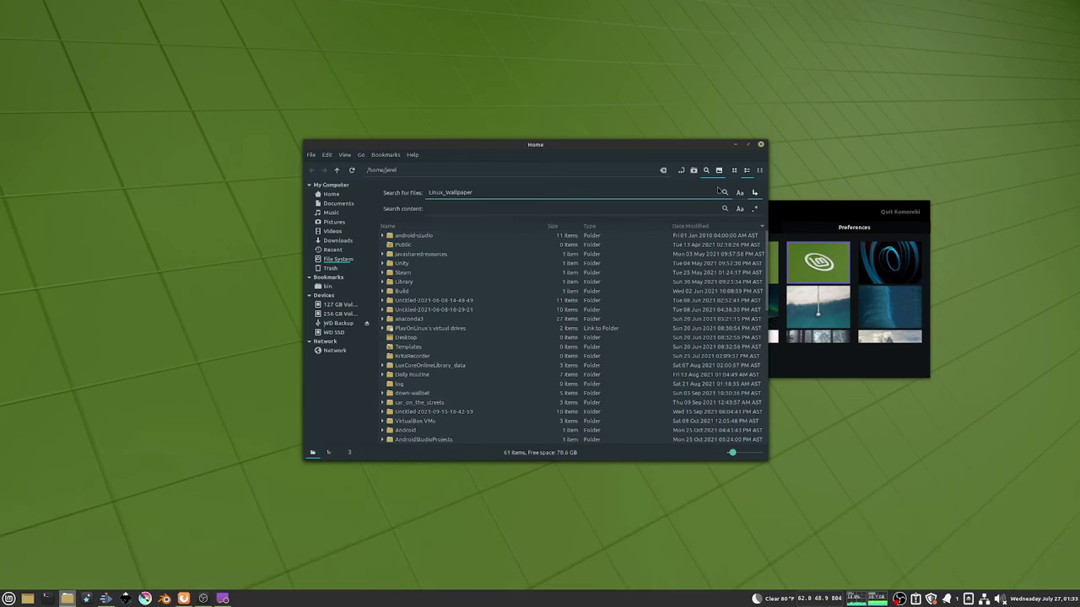
{"action": "double_click", "coordinate": [653, 237]}
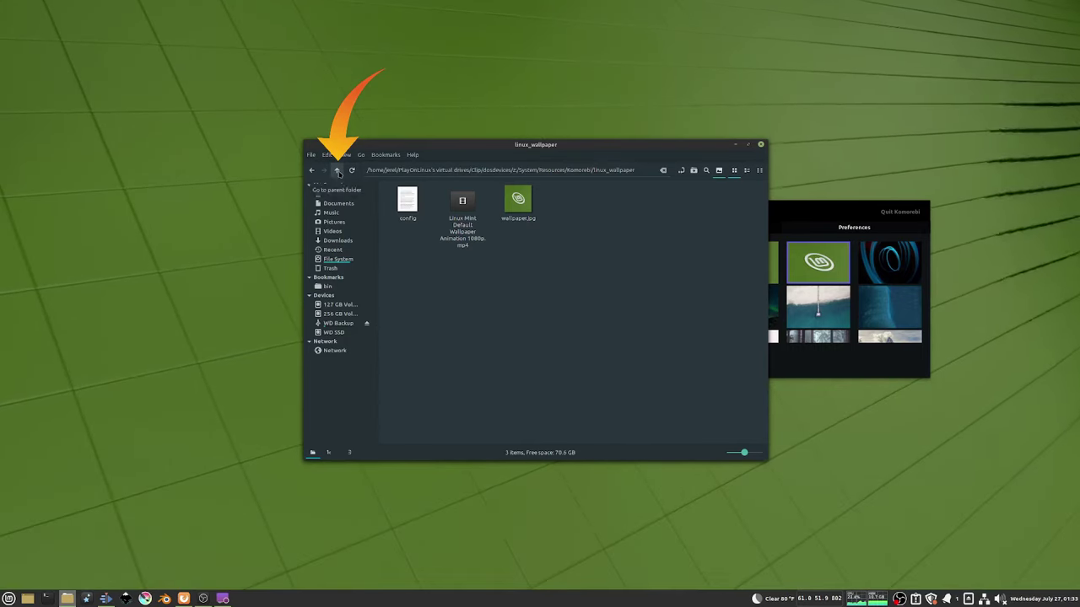
- Go up to the parent Komorebi folder and reopen it as root, authenticating with the account password
{"action": "left_click", "coordinate": [337, 170]}
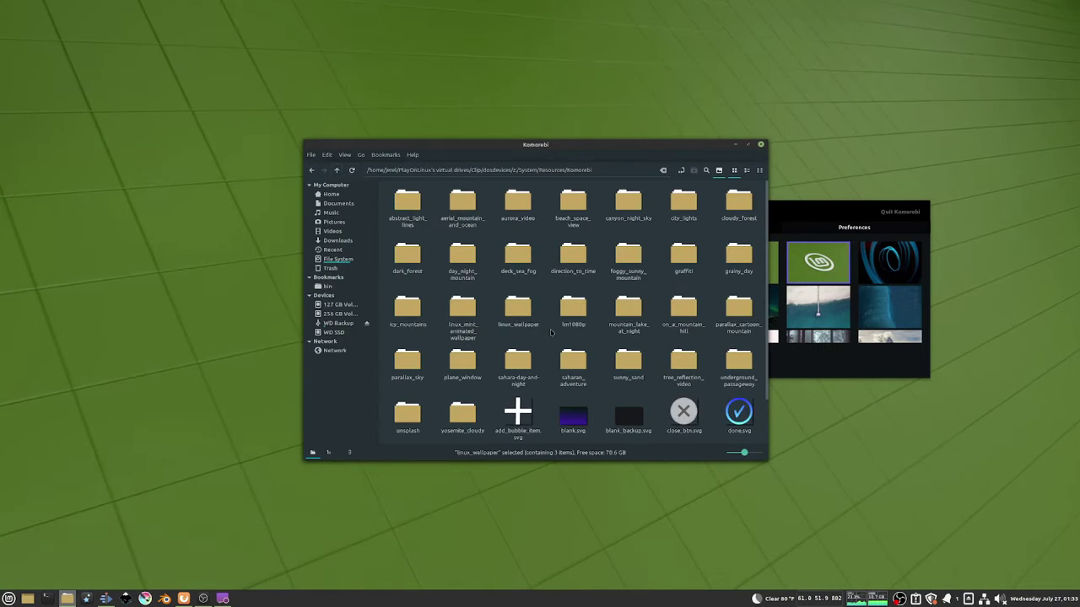
{"action": "left_click", "coordinate": [516, 313]}
{"action": "double_click", "coordinate": [458, 312]}
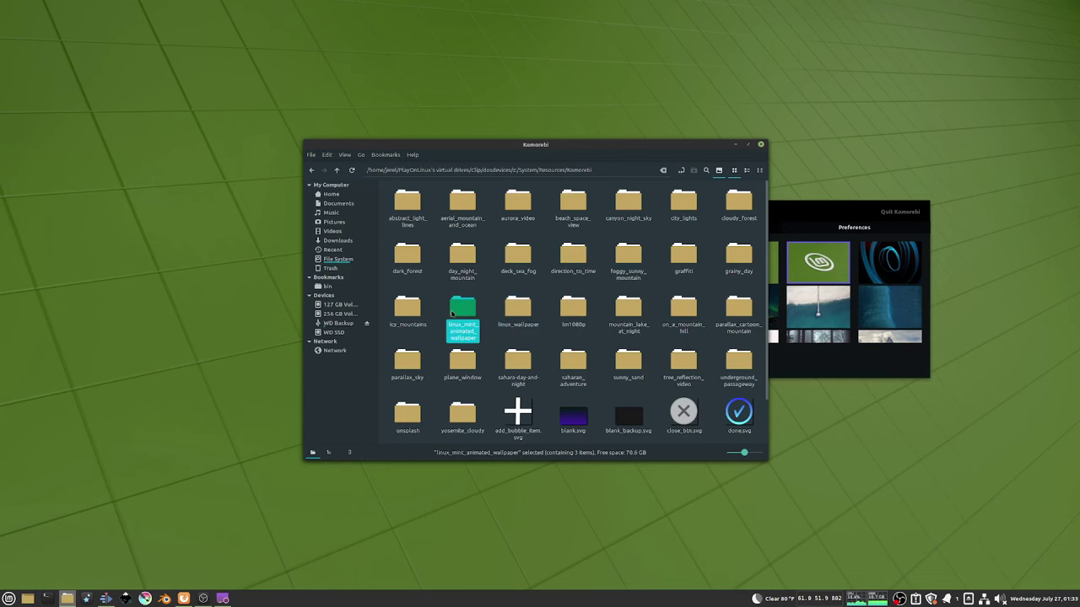
{"action": "right_click", "coordinate": [552, 341]}
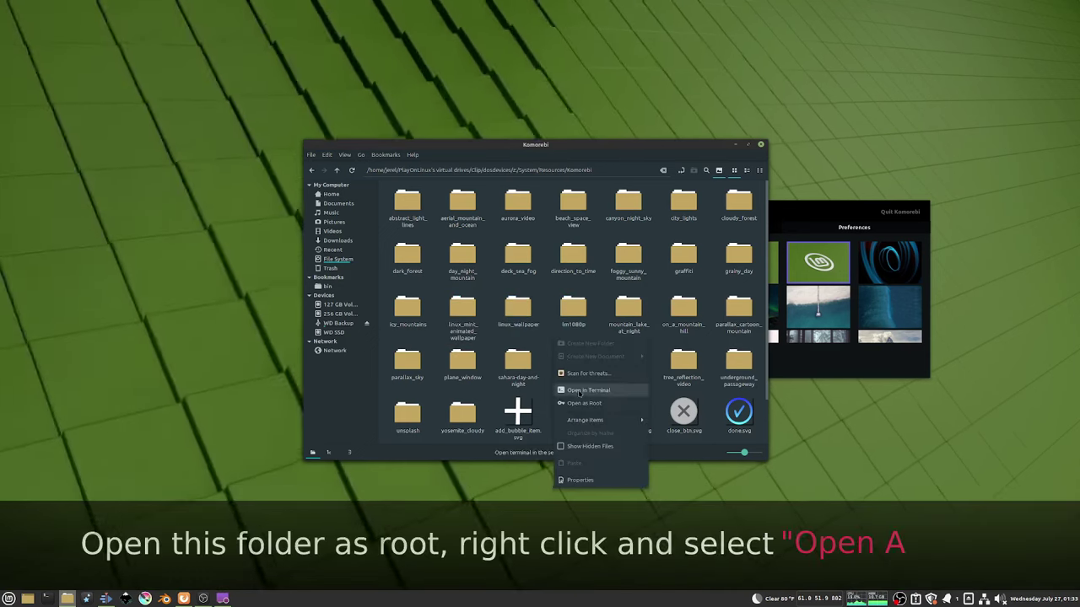
{"action": "left_click", "coordinate": [586, 404]}
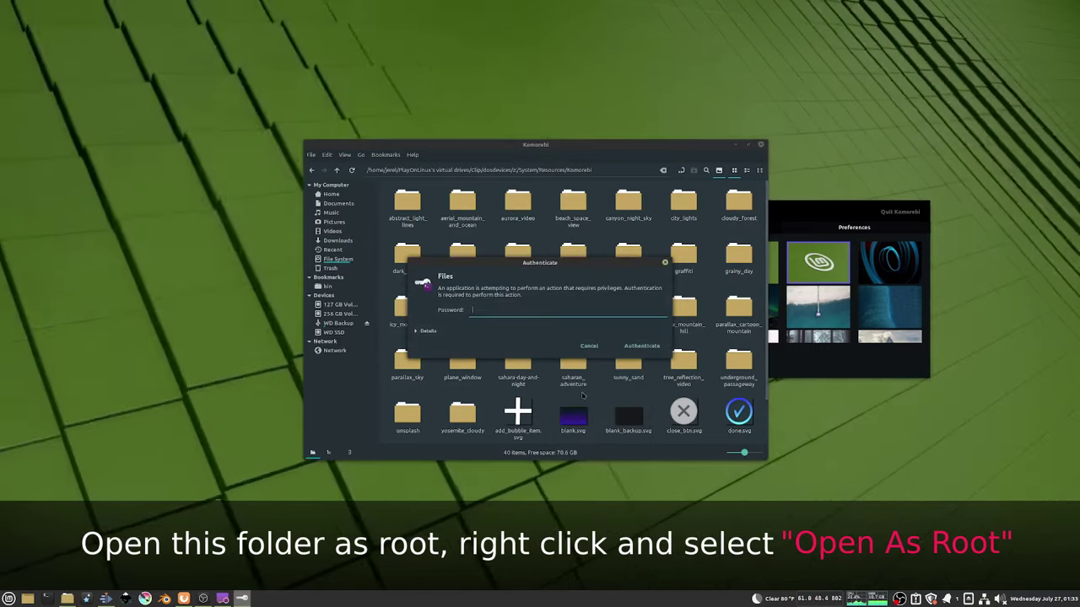
{"action": "type", "text": "********"}
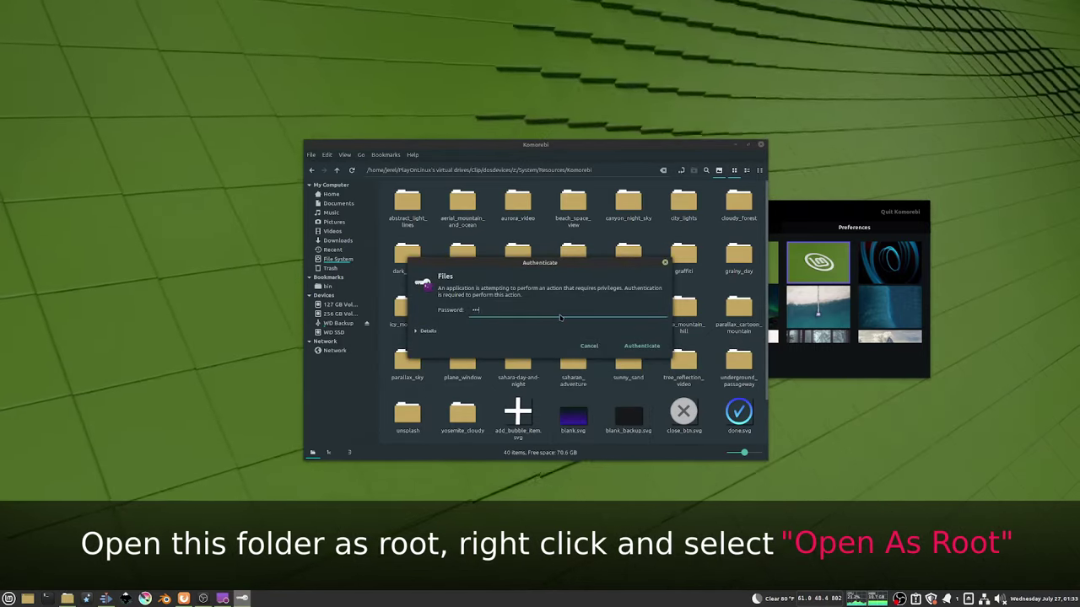
{"action": "key", "text": "Return"}
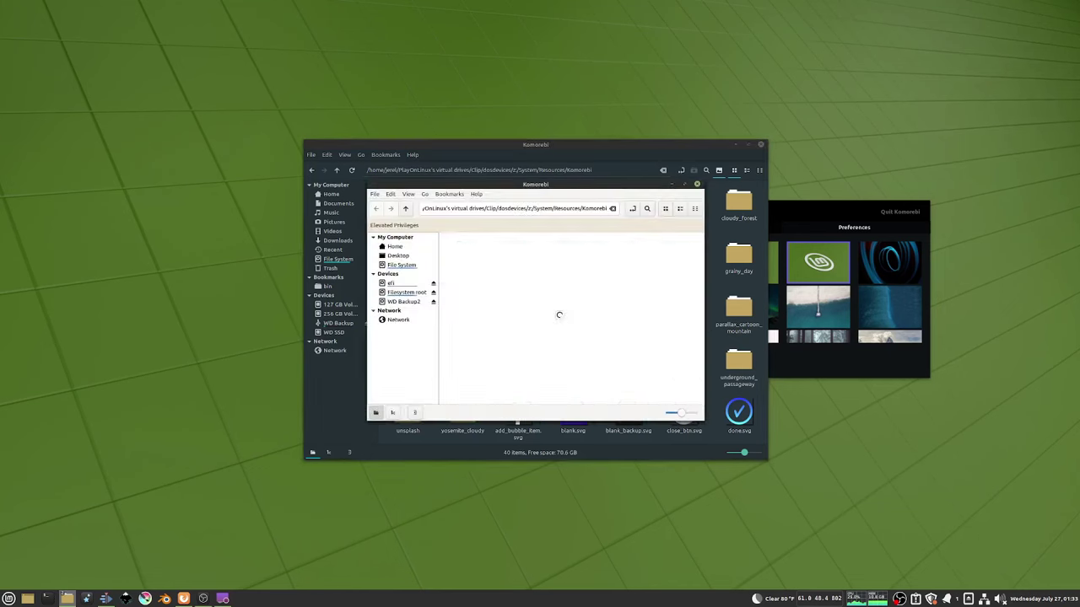
{"action": "scroll", "coordinate": [601, 342], "scroll_direction": "down", "scroll_amount": 3}
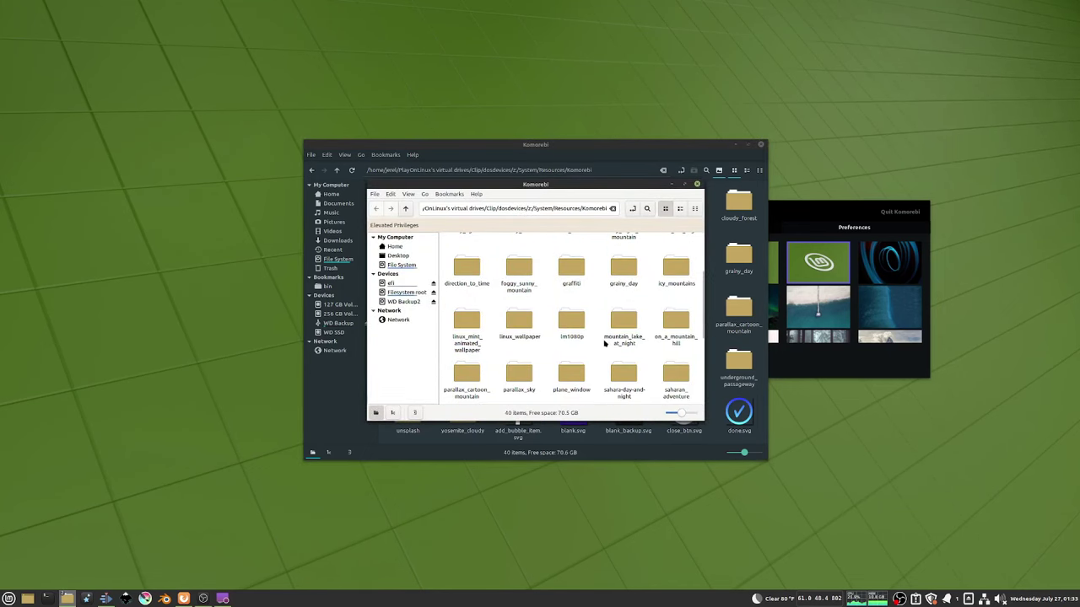
- Permanently delete the linux_wallpaper and lm1080p folders in the root-privileged Komorebi folder window
{"action": "scroll", "coordinate": [585, 314], "scroll_direction": "down", "scroll_amount": 1}
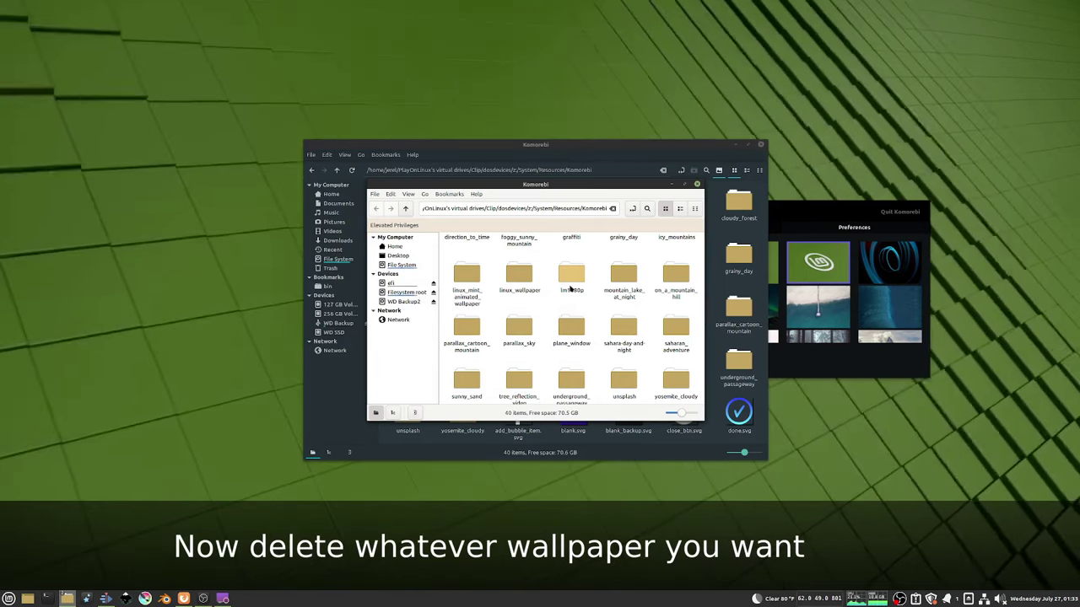
{"action": "left_click", "coordinate": [572, 288]}
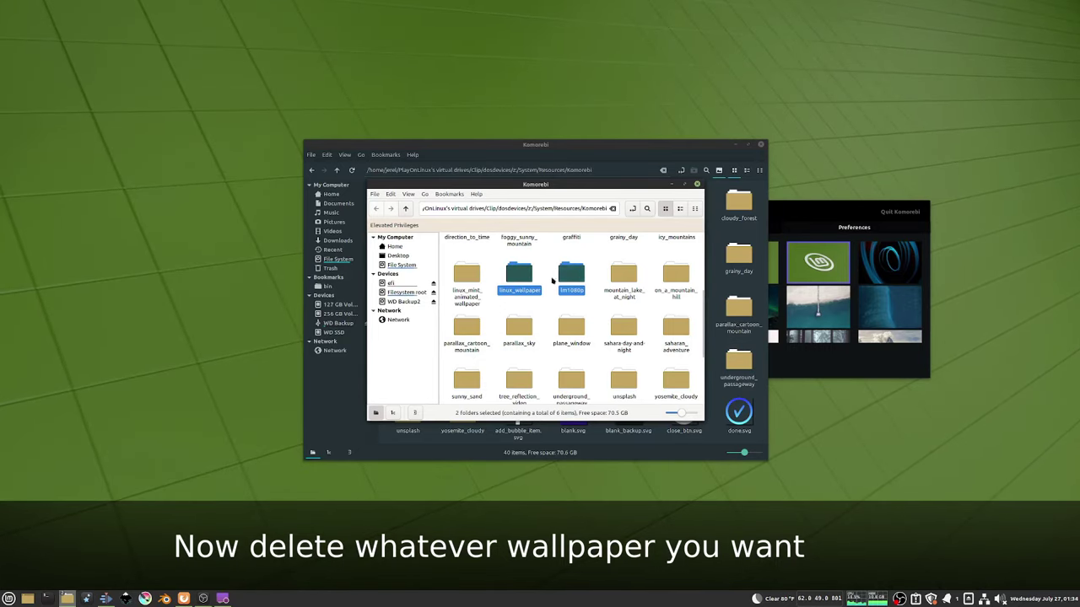
{"action": "right_click", "coordinate": [563, 281]}
{"action": "left_click", "coordinate": [588, 388]}
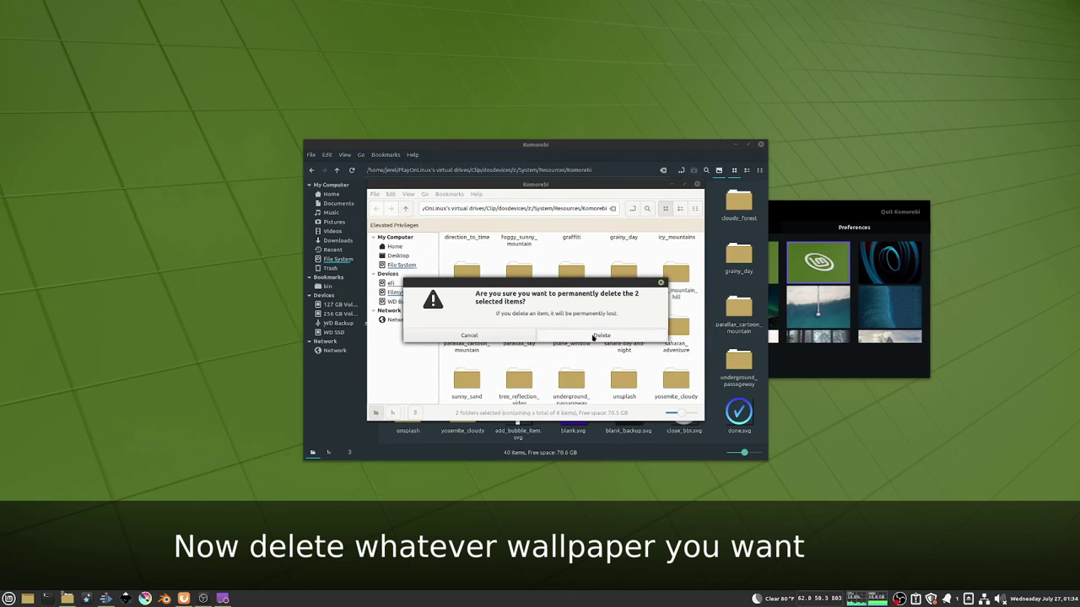
{"action": "left_click", "coordinate": [594, 336]}
- Close both file manager windows and hide the Komorebi wallpaper chooser
{"action": "left_click", "coordinate": [696, 184]}
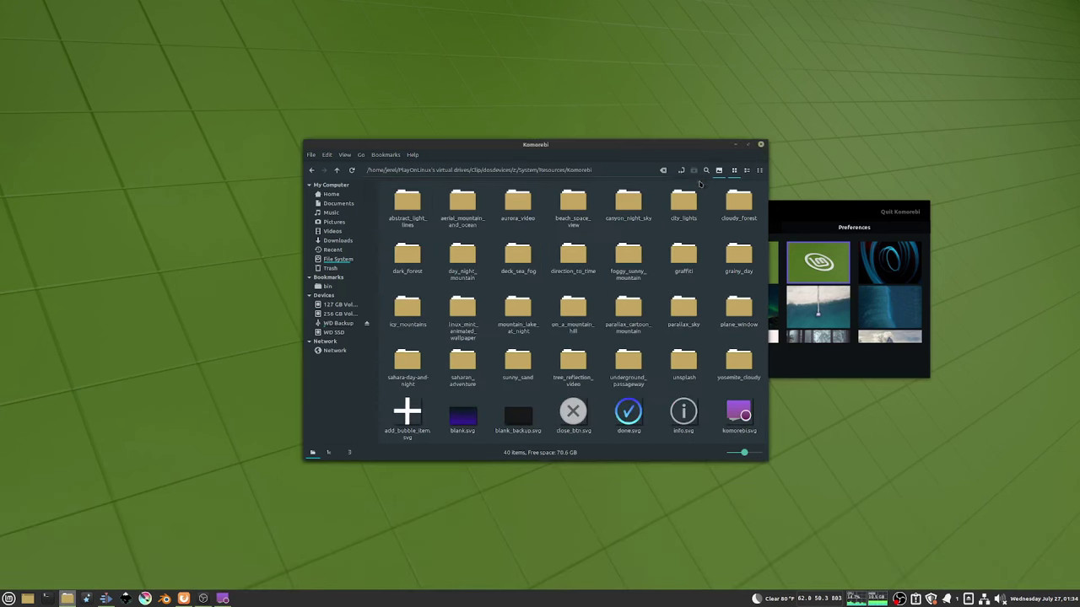
{"action": "left_click", "coordinate": [760, 145]}
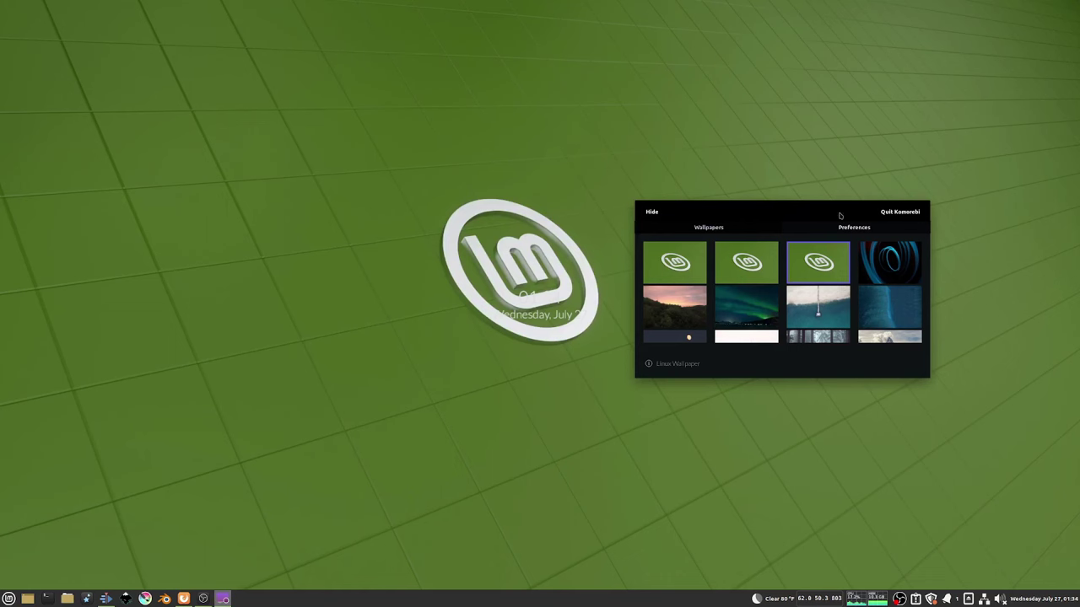
{"action": "left_click", "coordinate": [652, 212]}
{"action": "right_click", "coordinate": [717, 285]}
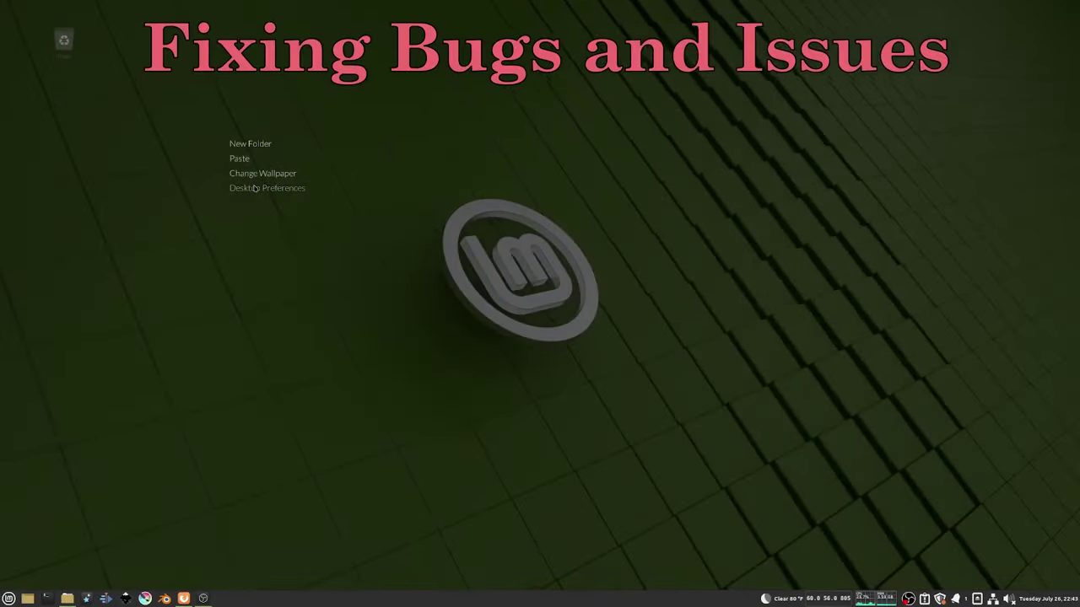
{"action": "left_click", "coordinate": [254, 188]}
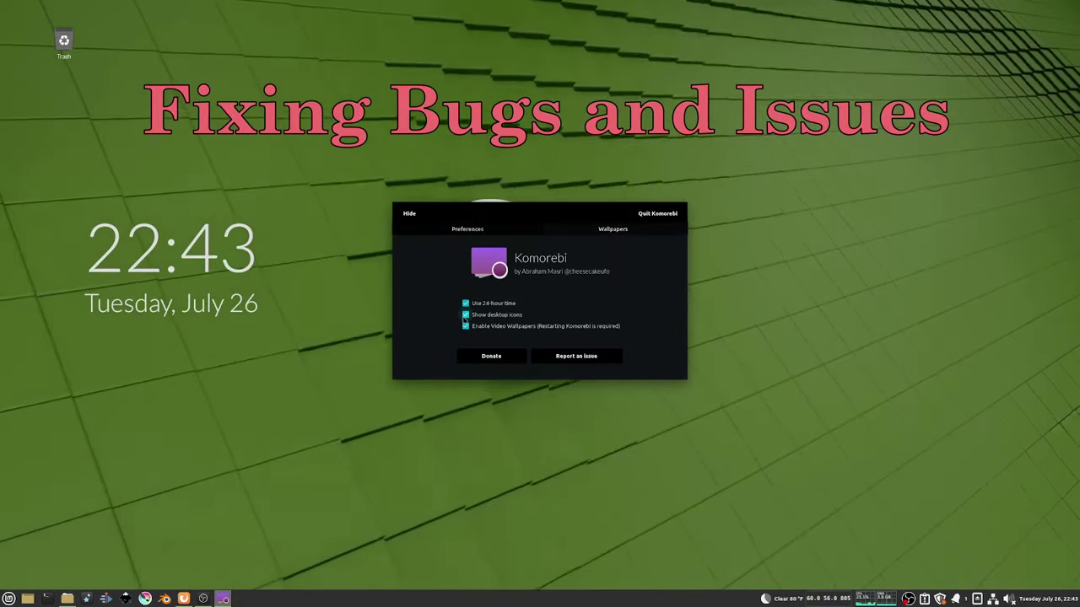
{"action": "left_click", "coordinate": [465, 314]}
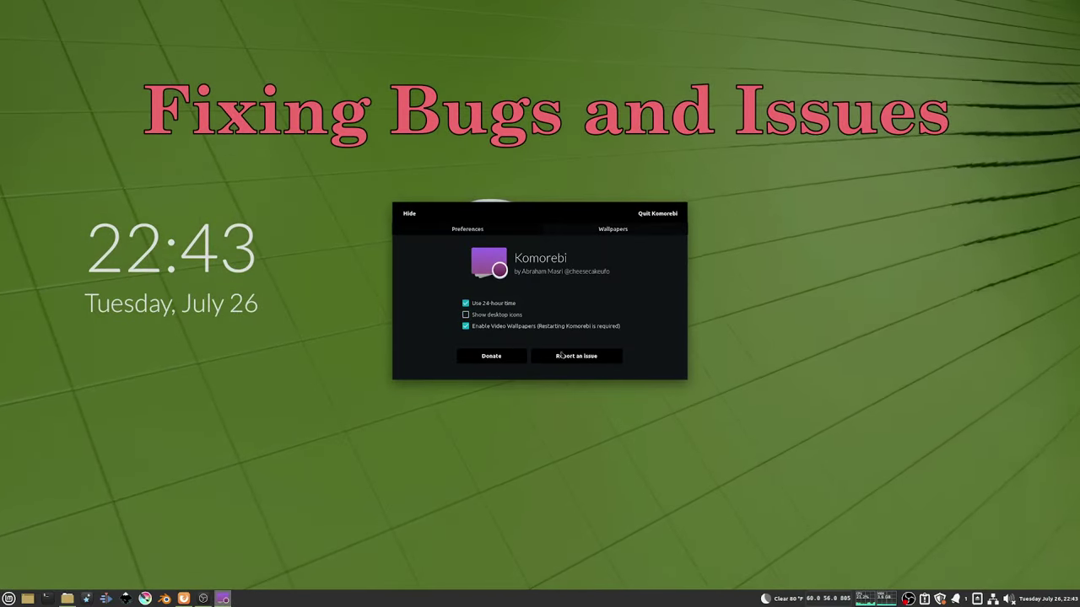
{"action": "left_click", "coordinate": [651, 214]}
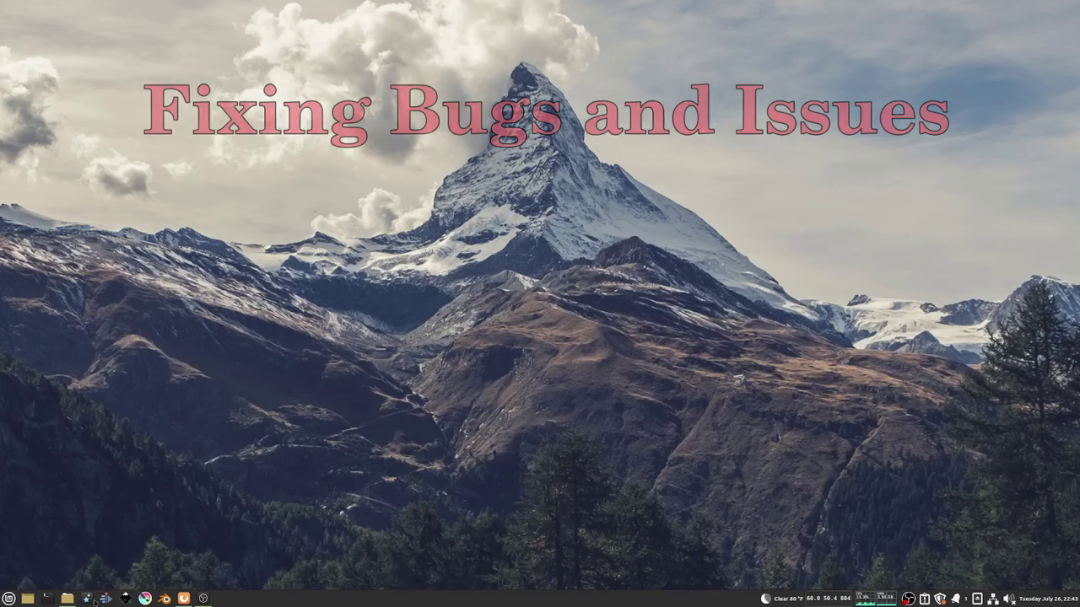
- Launch Komorebi from the system's applications and start a second instance of it
{"action": "left_click", "coordinate": [9, 598]}
{"action": "type", "text": "system"}
{"action": "left_click", "coordinate": [169, 353]}
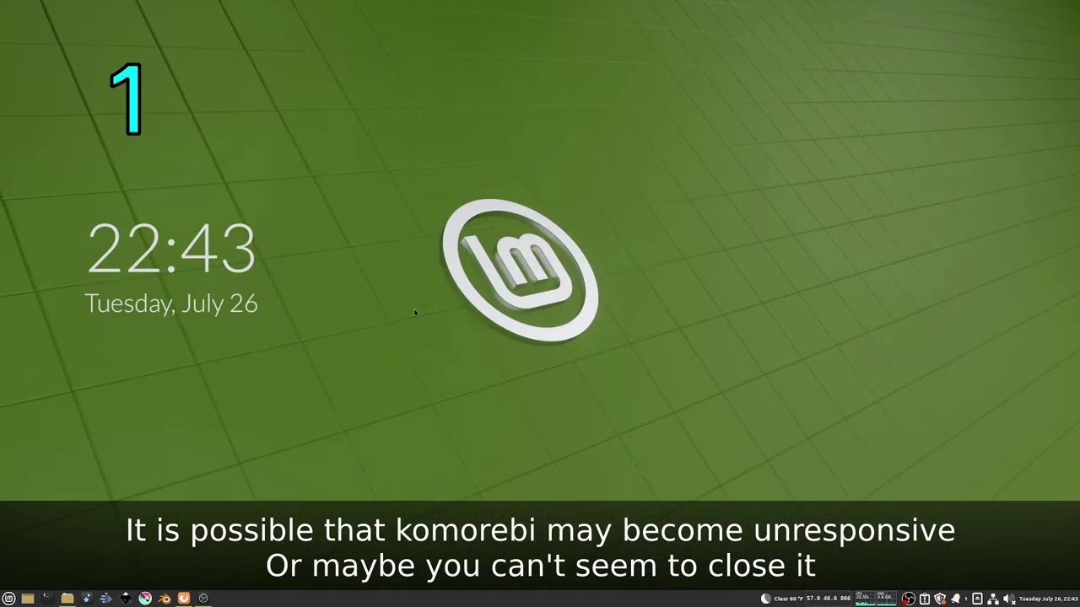
{"action": "key", "text": "super"}
{"action": "left_click", "coordinate": [171, 320]}
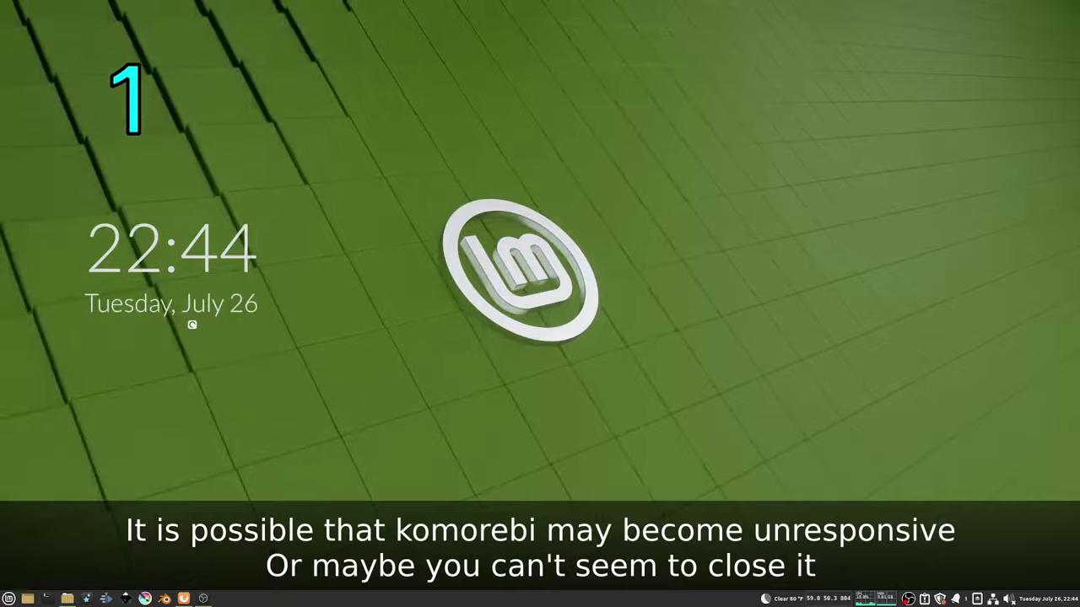
- Open the wallpaper chooser from the desktop, apply the City Lights wallpaper, and hide the chooser
{"action": "right_click", "coordinate": [338, 417]}
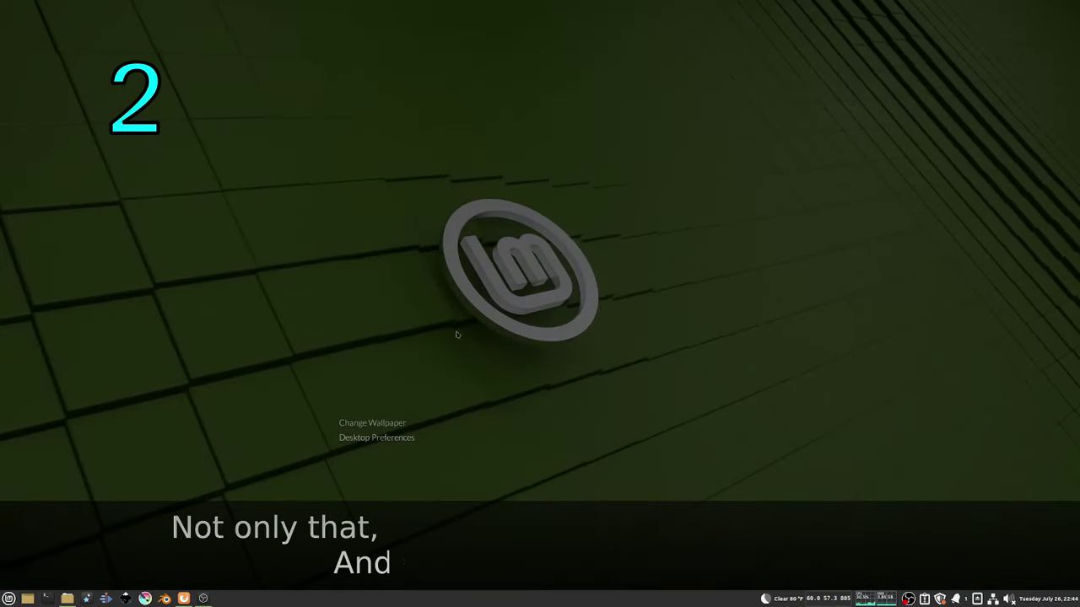
{"action": "left_click", "coordinate": [372, 422]}
{"action": "left_click", "coordinate": [506, 265]}
{"action": "left_click", "coordinate": [570, 304]}
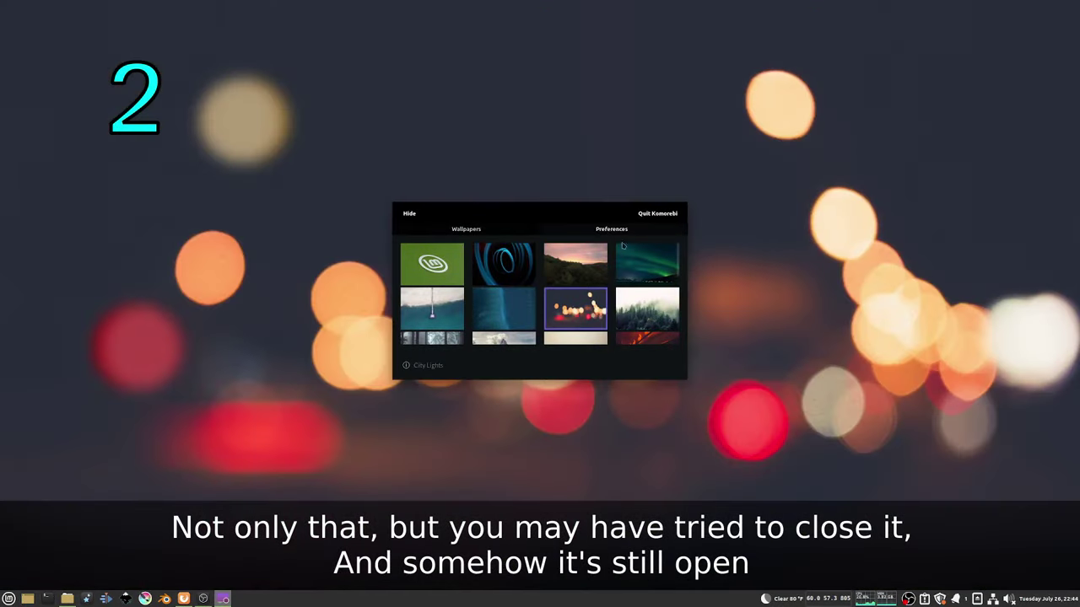
{"action": "left_click", "coordinate": [410, 214]}
{"action": "right_click", "coordinate": [633, 331]}
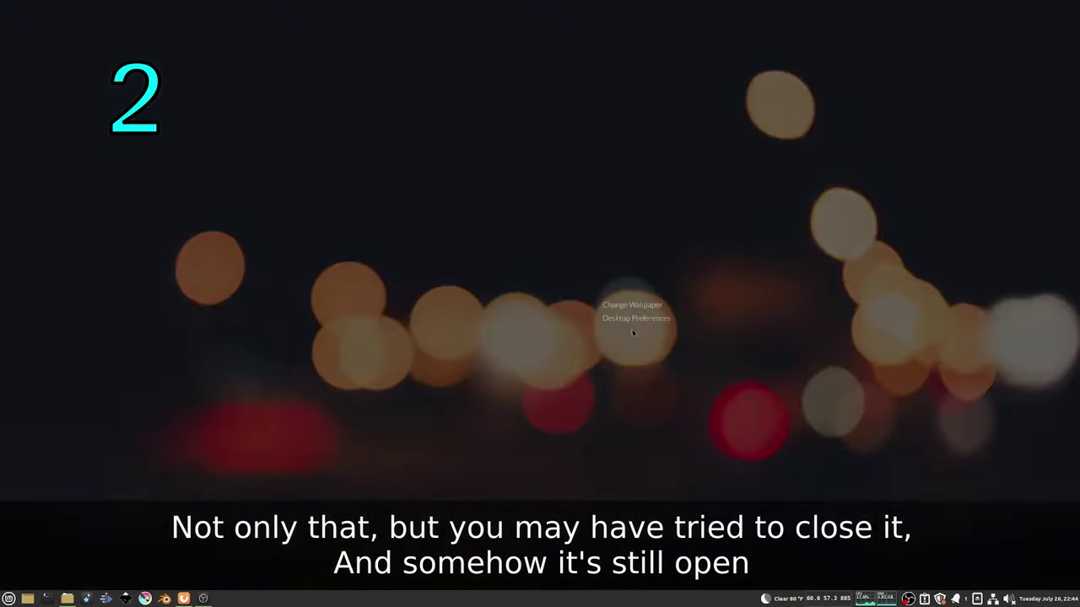
{"action": "left_click", "coordinate": [439, 370]}
- Search the installed applications for komo and launch a third instance of Komorebi
{"action": "left_click", "coordinate": [8, 598]}
{"action": "type", "text": "komo"}
{"action": "left_click", "coordinate": [165, 324]}
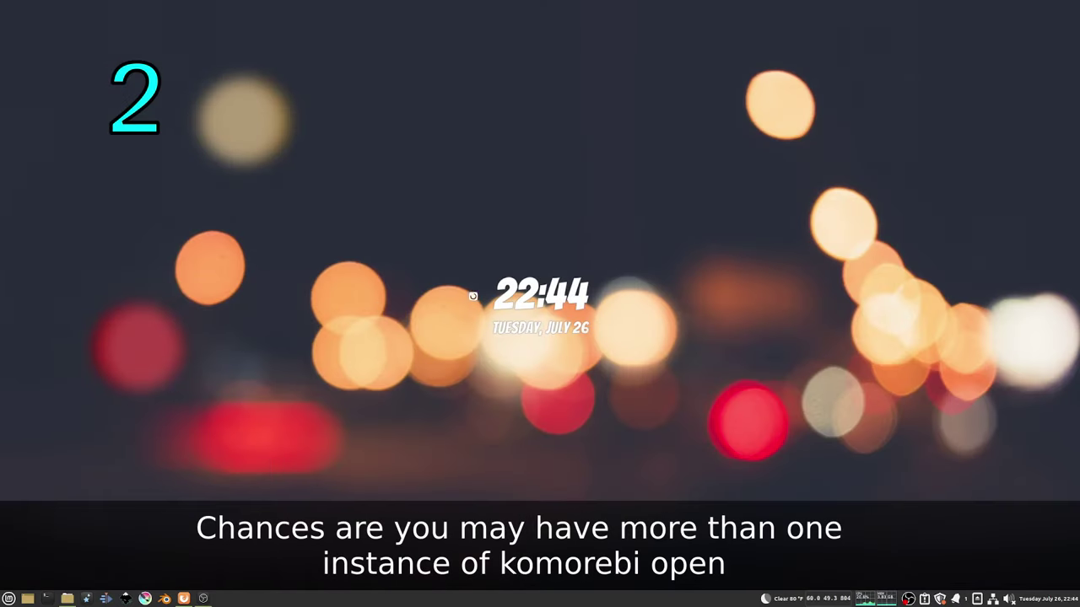
- Reopen the wallpaper chooser, apply the Parallax Cartoon Mountain wallpaper, and hide the chooser
{"action": "right_click", "coordinate": [590, 287]}
{"action": "left_click", "coordinate": [628, 296]}
{"action": "scroll", "coordinate": [607, 299], "scroll_direction": "down", "scroll_amount": 3}
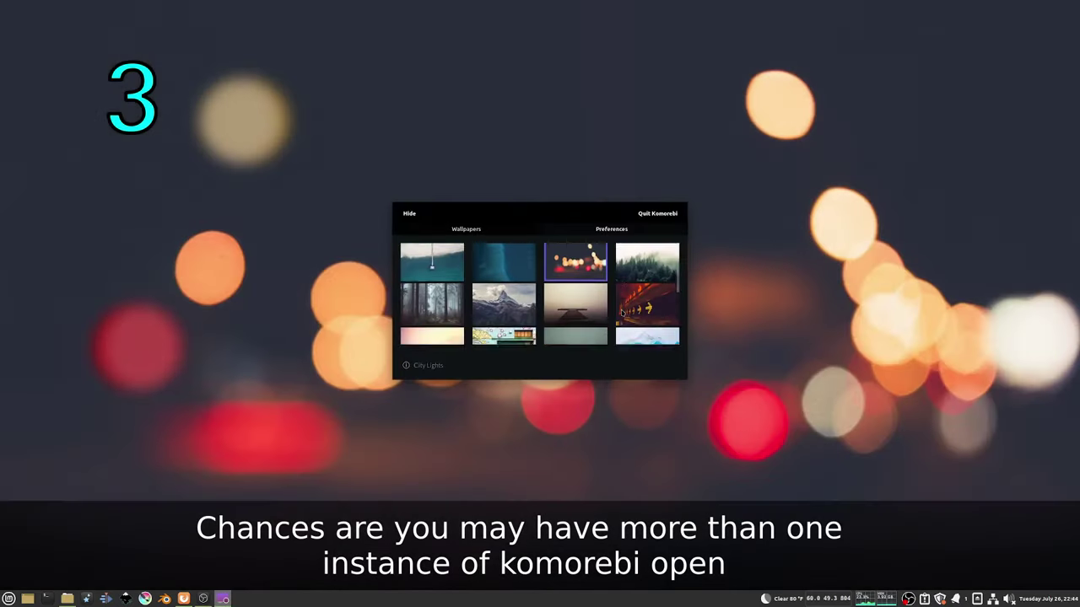
{"action": "left_click", "coordinate": [580, 302]}
{"action": "scroll", "coordinate": [580, 302], "scroll_direction": "down", "scroll_amount": 1}
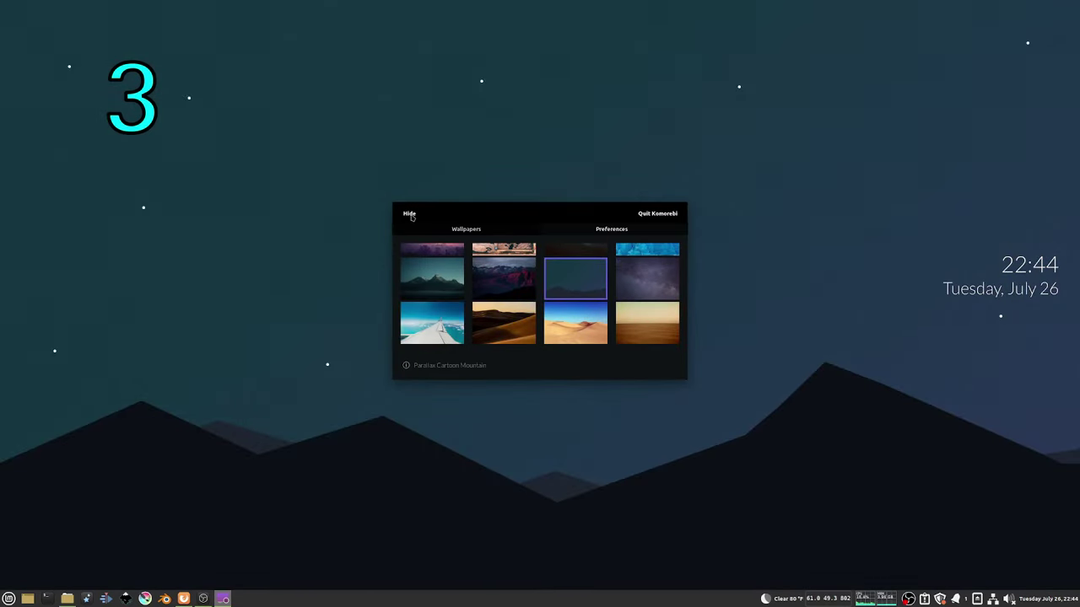
{"action": "left_click", "coordinate": [411, 216]}
- Quit the open Komorebi instances one by one from their desktop preferences
{"action": "right_click", "coordinate": [451, 345]}
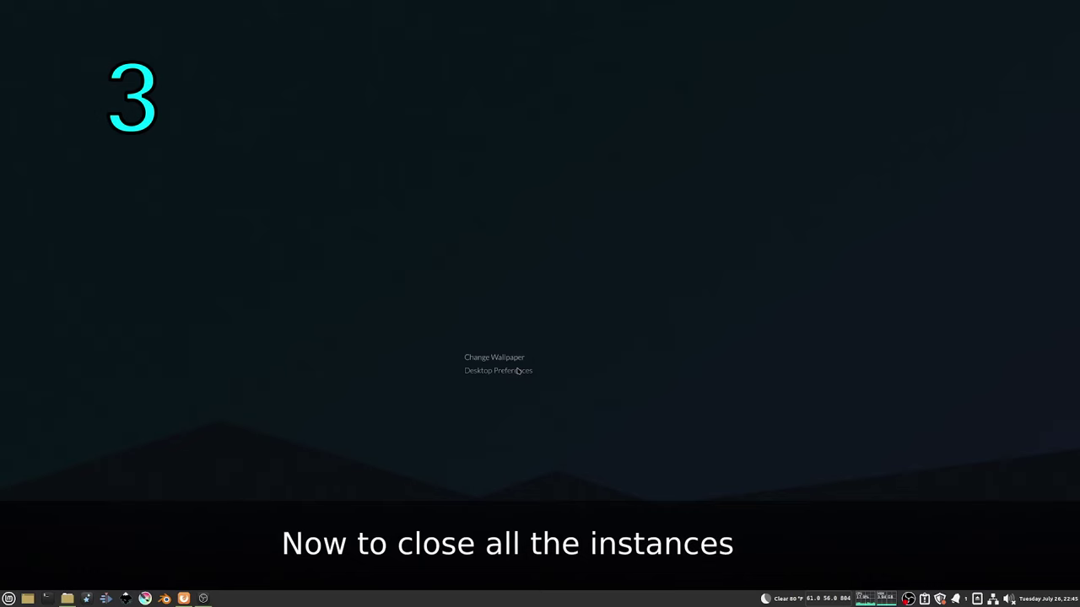
{"action": "left_click", "coordinate": [500, 371]}
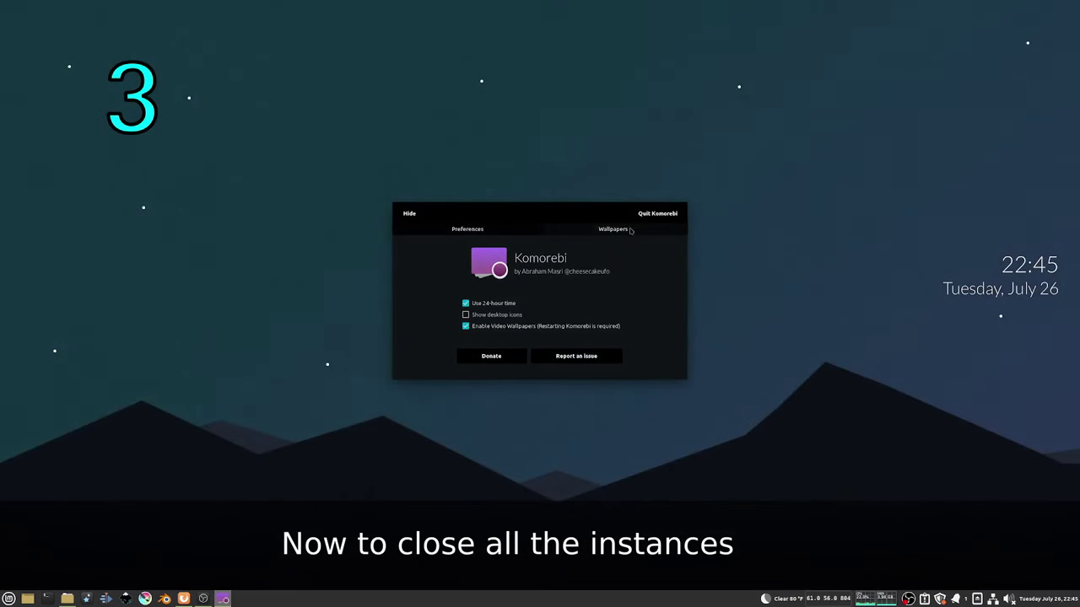
{"action": "left_click", "coordinate": [646, 215]}
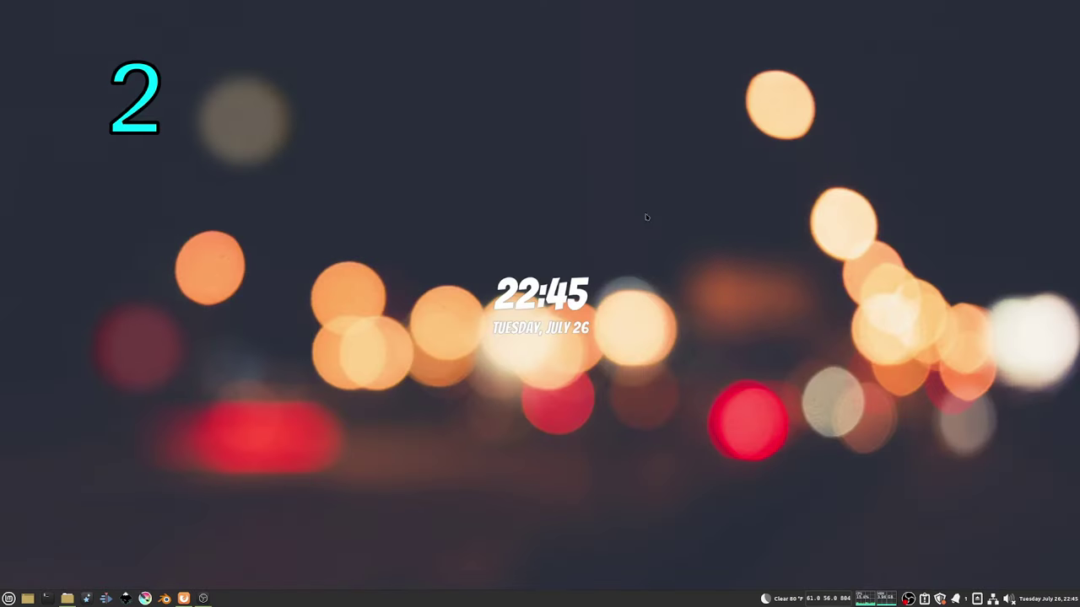
{"action": "right_click", "coordinate": [638, 263]}
{"action": "left_click", "coordinate": [685, 288]}
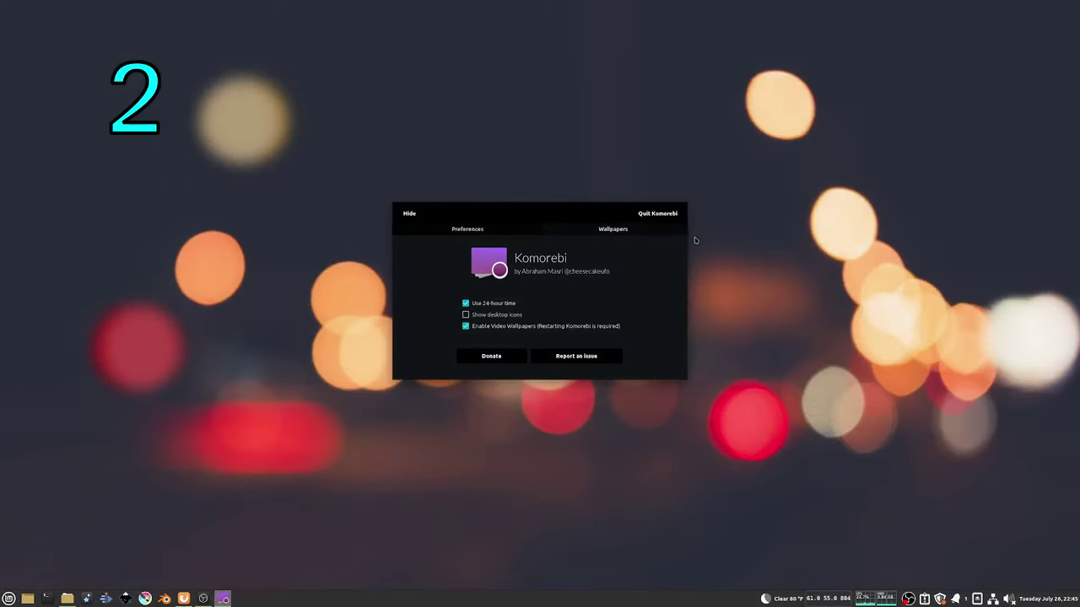
{"action": "left_click", "coordinate": [656, 216]}
{"action": "right_click", "coordinate": [607, 285]}
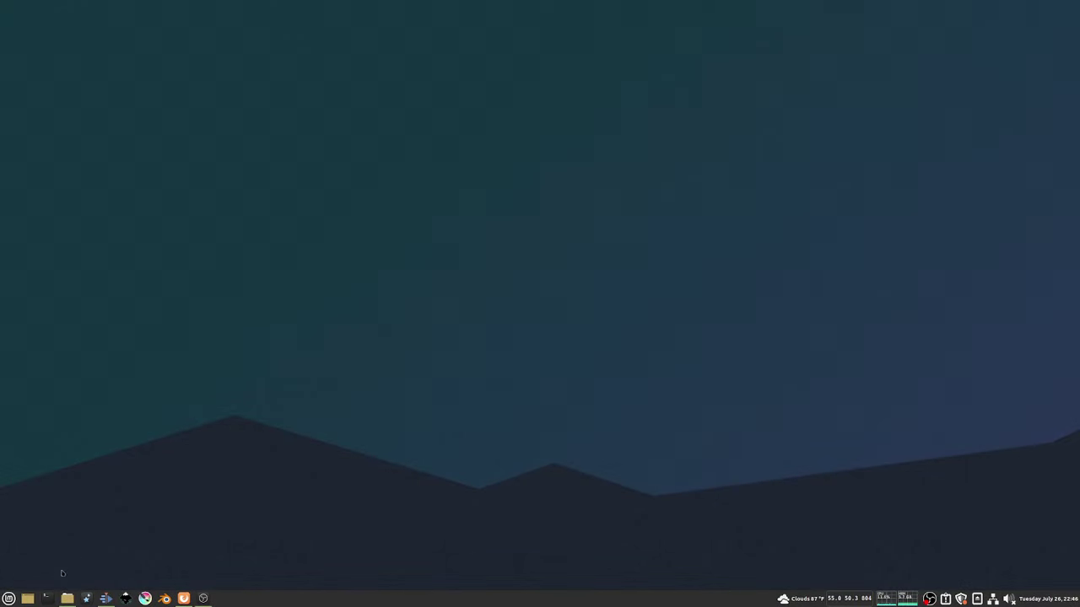
- In a terminal, uninstall Komorebi with sudo apt remove komorebi and paste the curl command for Komorebi's postrm script to restore missing icons
{"action": "left_click", "coordinate": [47, 598]}
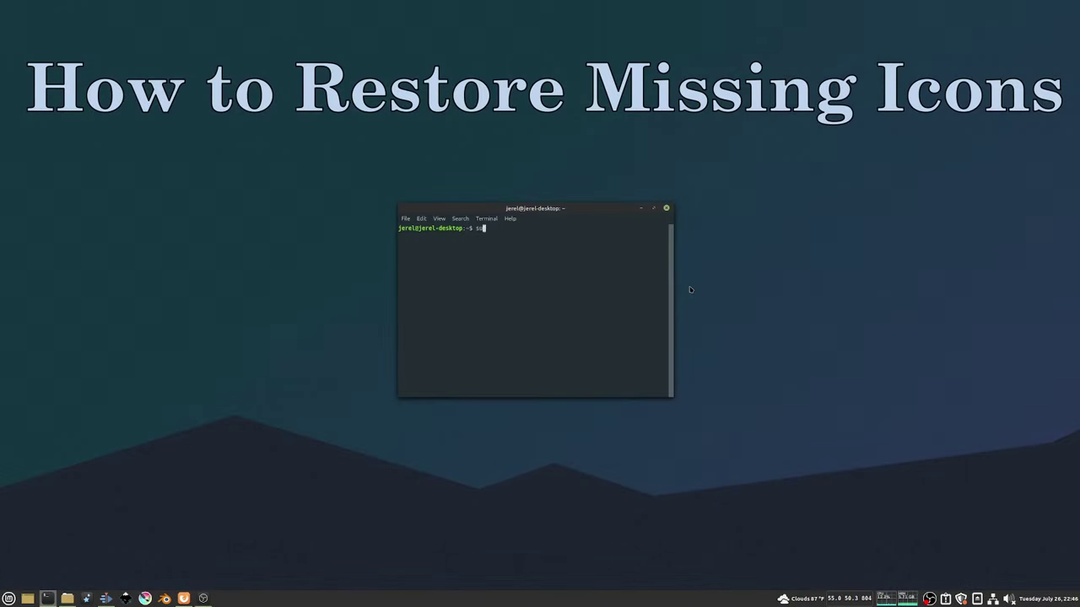
{"action": "type", "text": "sudo apt remove "}
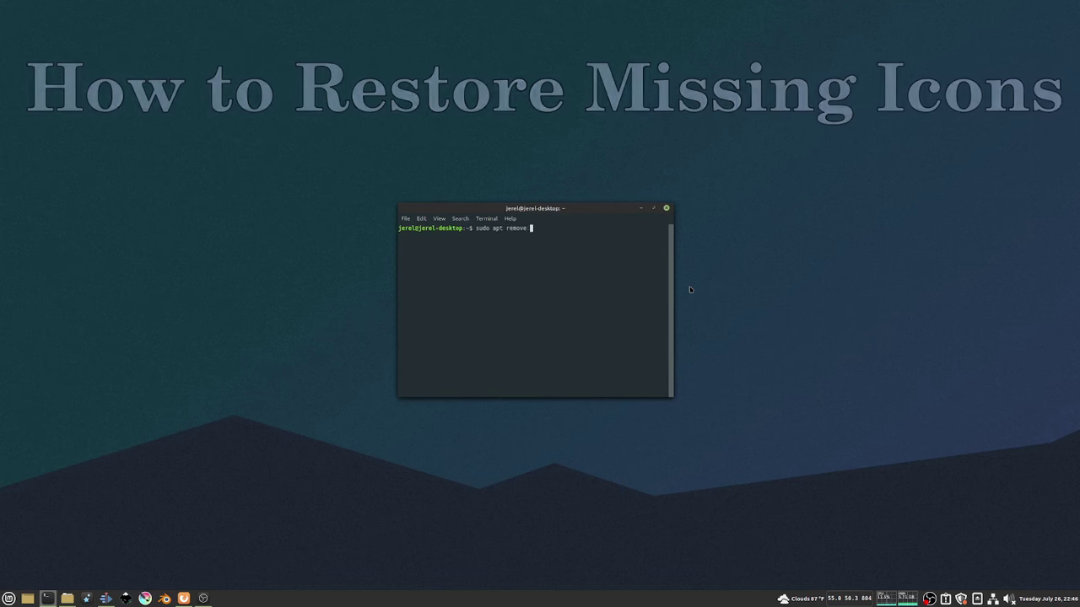
{"action": "type", "text": "komorebi"}
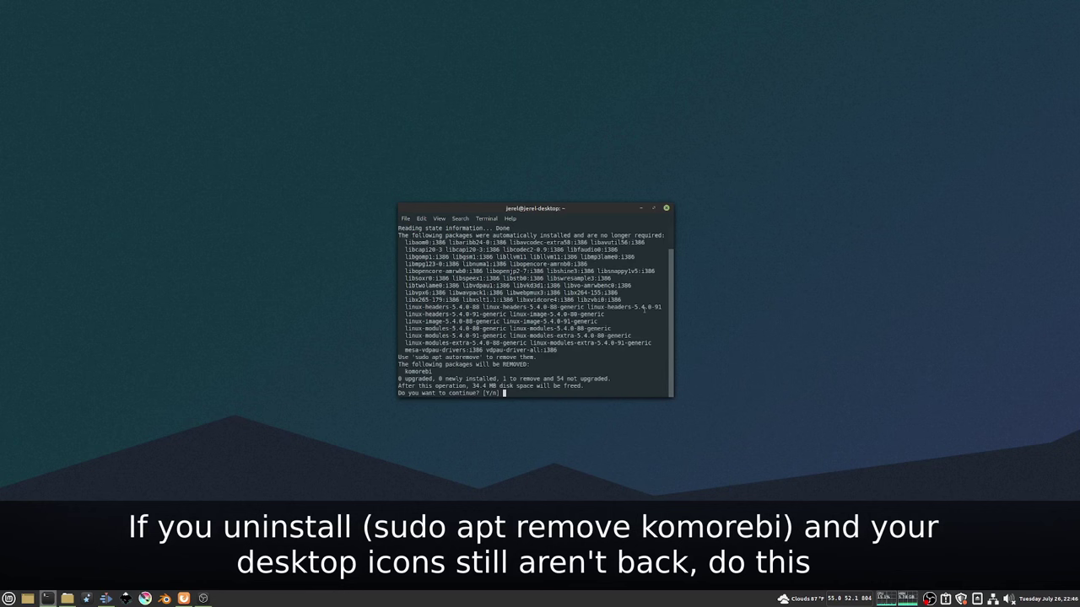
{"action": "key", "text": "Return"}
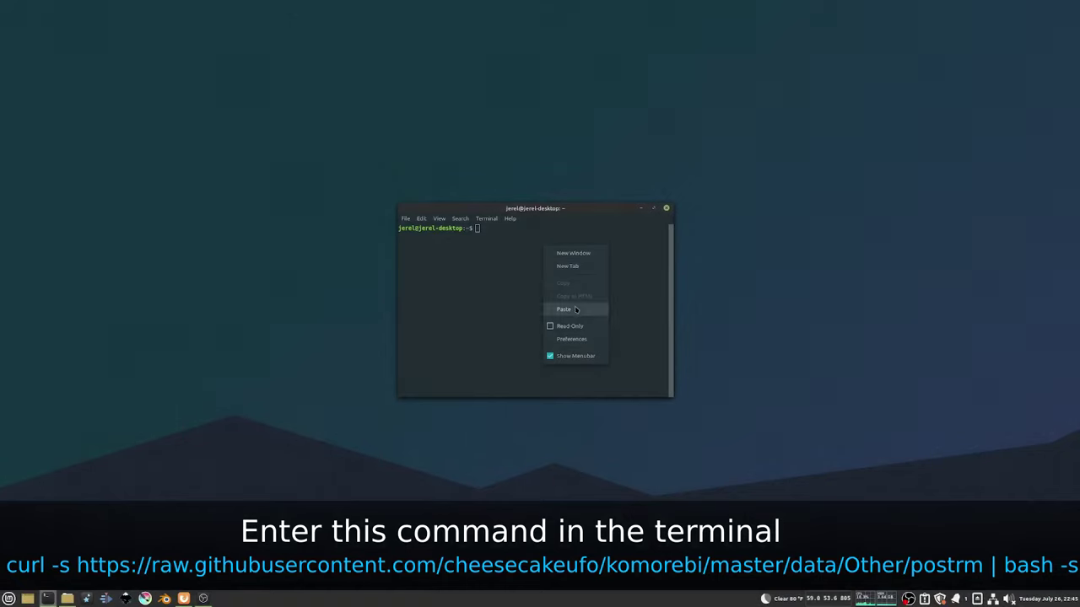
{"action": "left_click", "coordinate": [574, 307]}
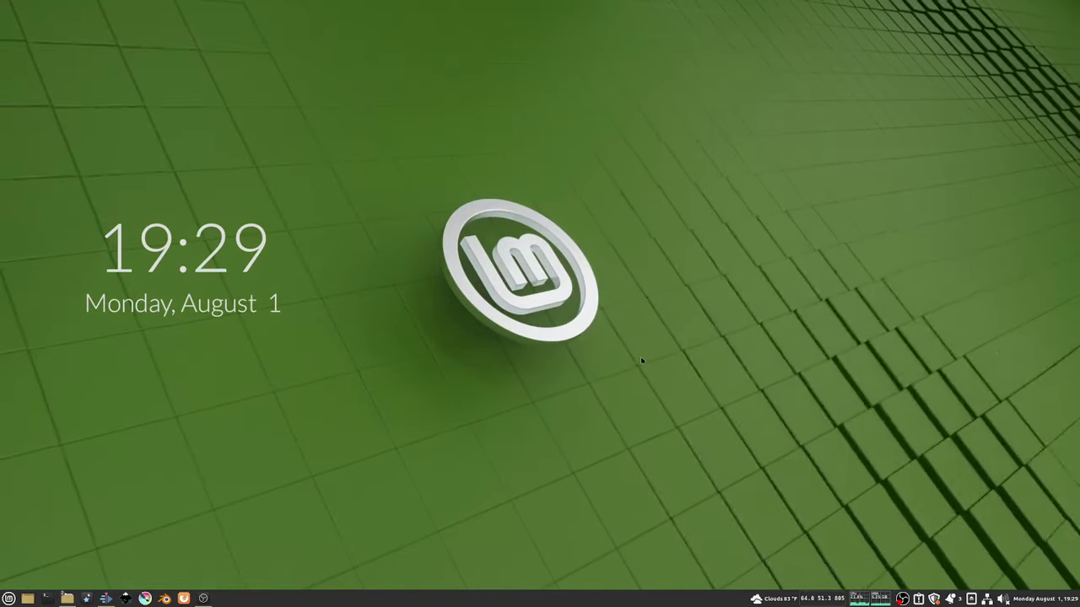
- Open the wallpaper chooser from the desktop and apply the dark grey Linux Mint logo wallpaper
{"action": "right_click", "coordinate": [593, 324]}
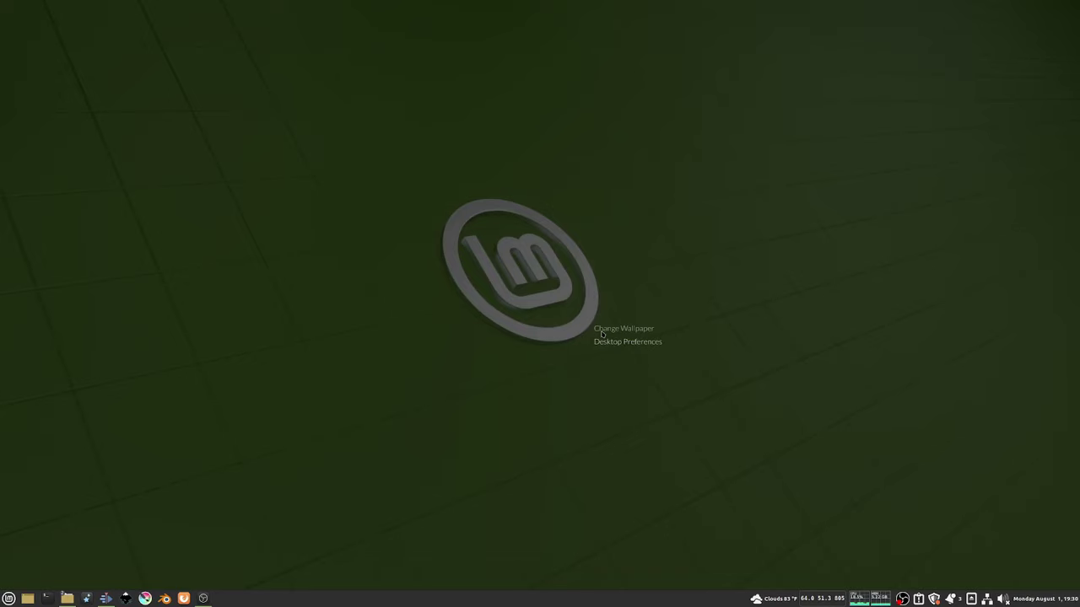
{"action": "left_click", "coordinate": [601, 332]}
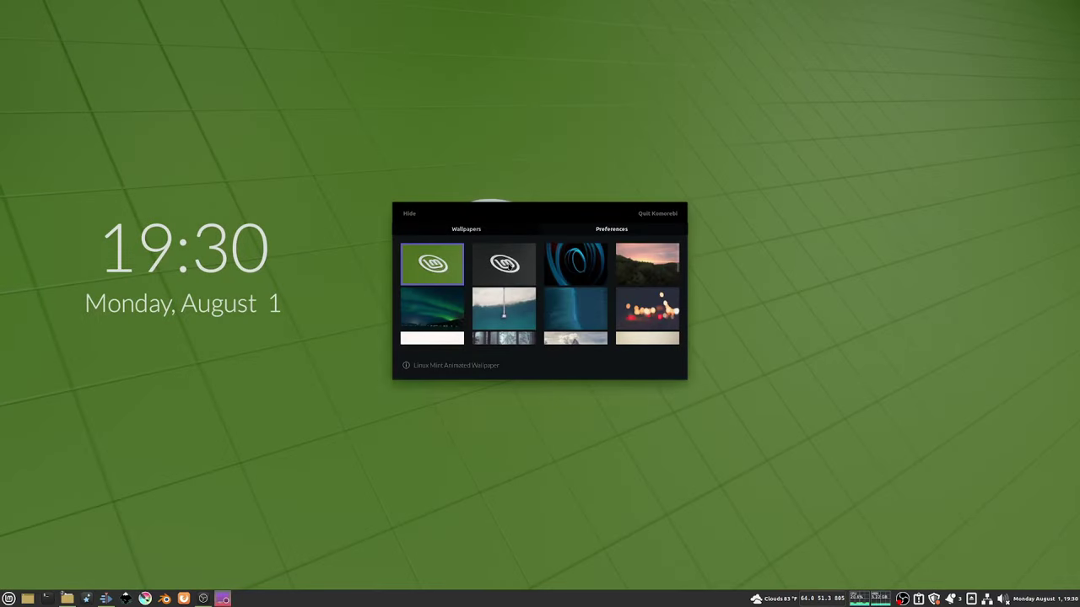
{"action": "left_click", "coordinate": [508, 267]}
{"action": "key", "text": "Escape"}
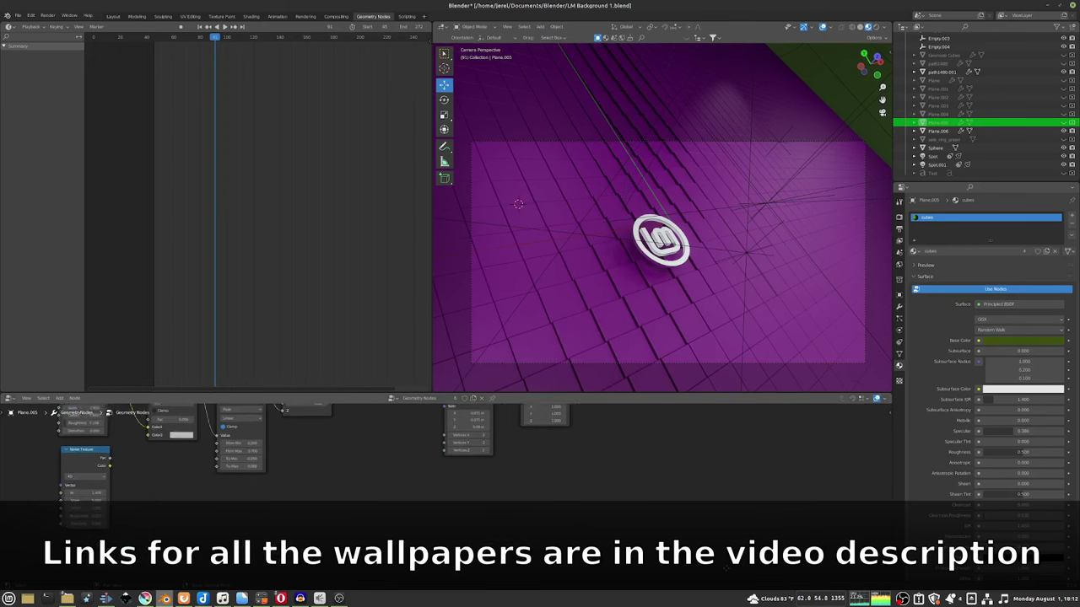
- In Blender, select Plane.006, replace the Purple material in its Set Material node, deselect everything, and reopen the node's material choices
{"action": "left_click", "coordinate": [938, 131]}
{"action": "left_click_drag", "start_coordinate": [492, 493], "coordinate": [312, 504]}
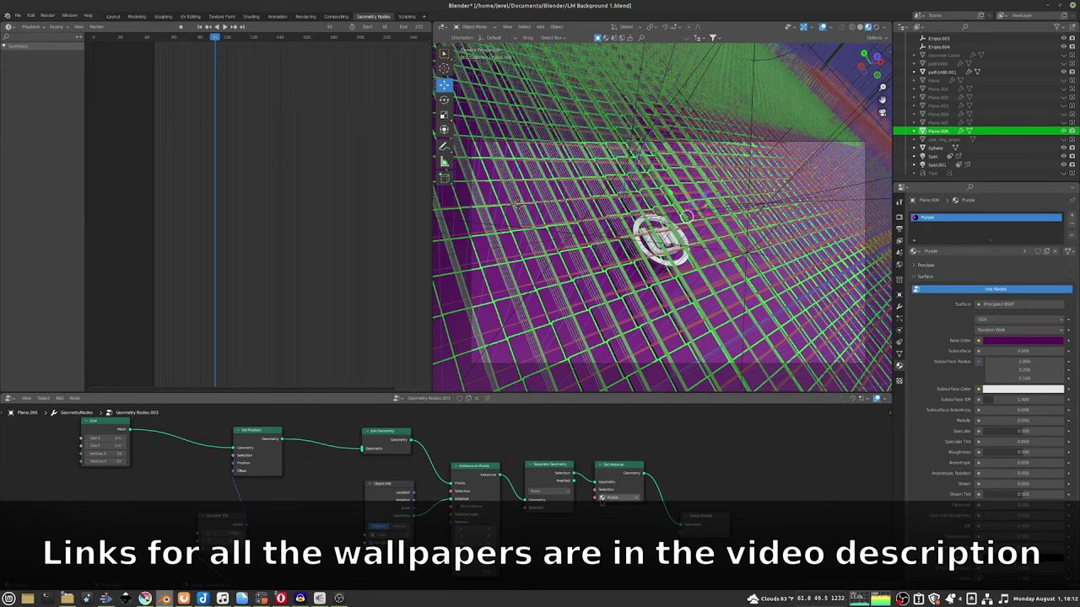
{"action": "left_click", "coordinate": [618, 520]}
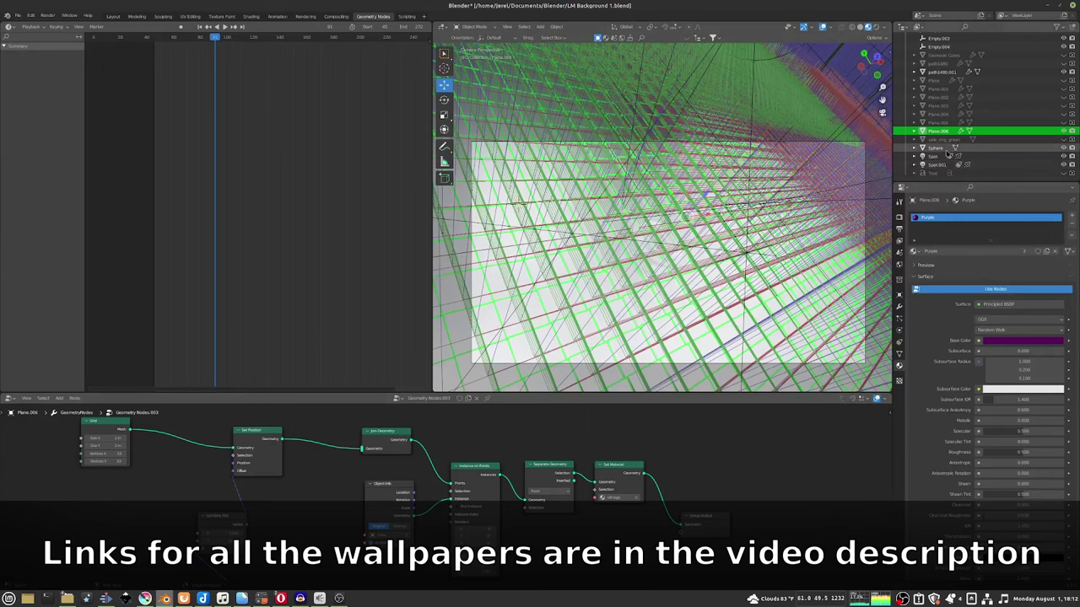
{"action": "key", "text": "alt+a"}
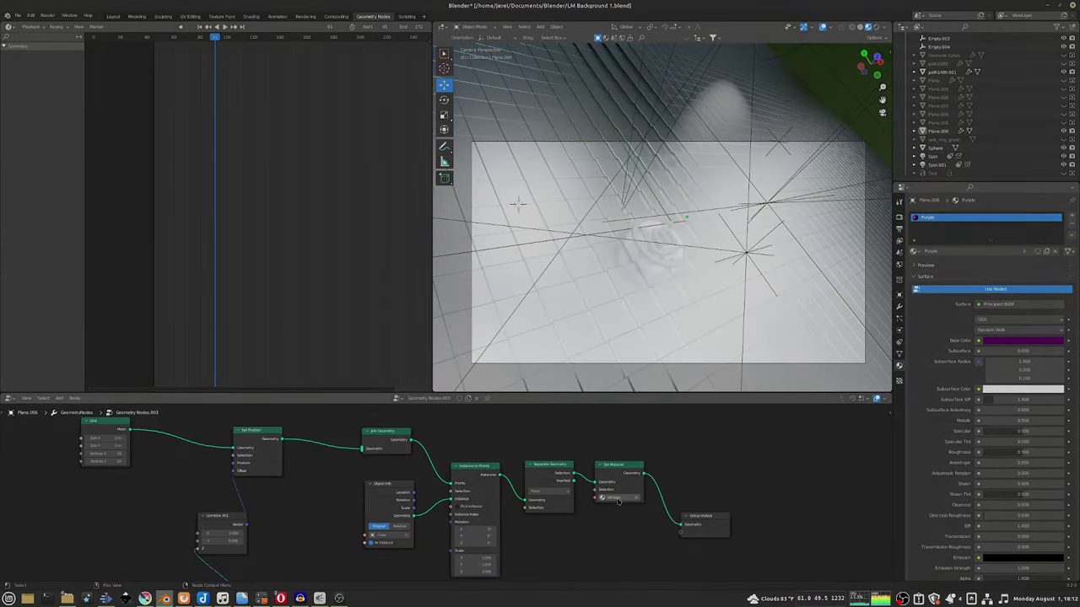
{"action": "left_click", "coordinate": [609, 497]}
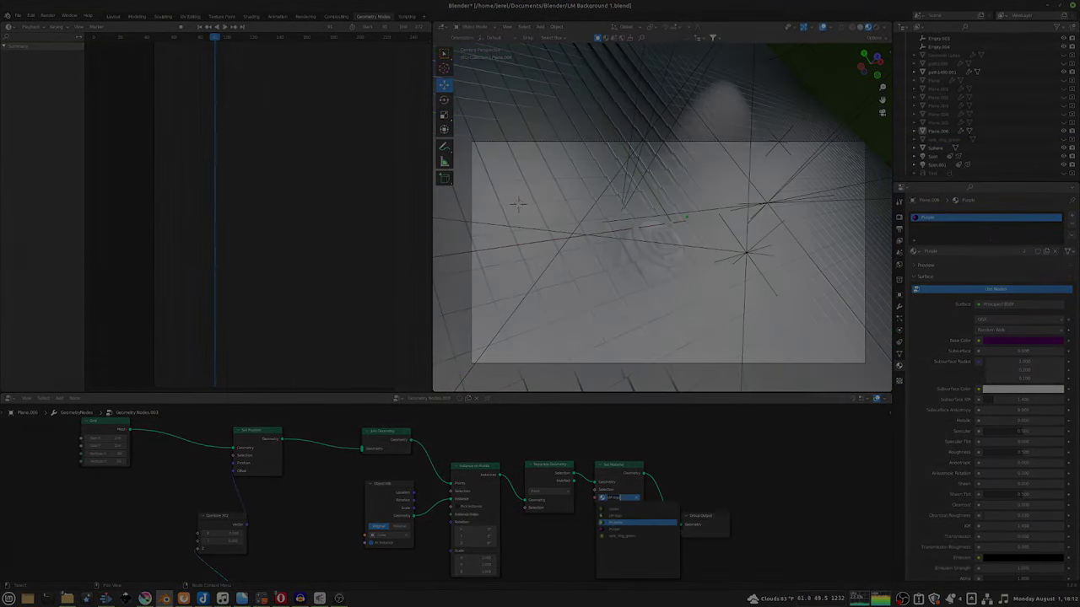